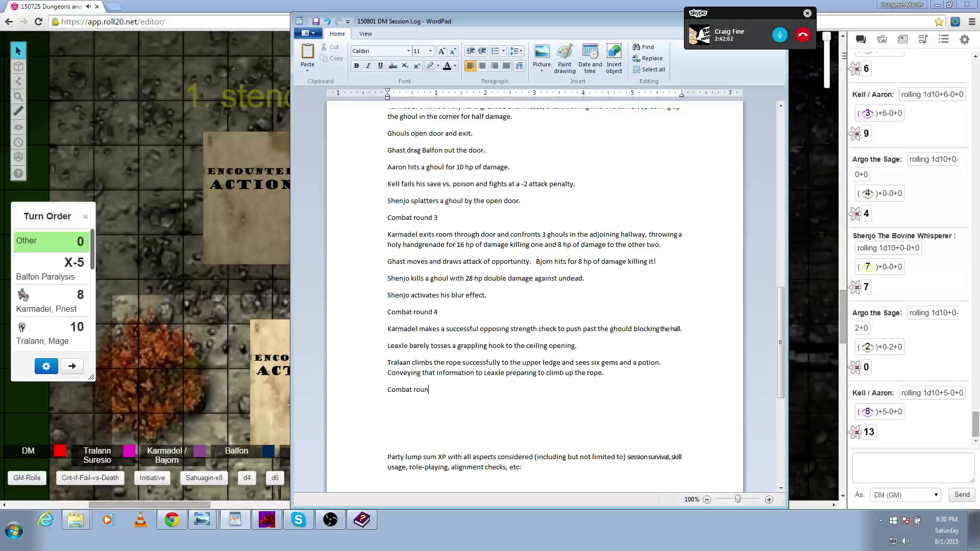
pyautogui.write('d 5')
# Finish the 'Combat round 5' heading in the session log and start a new line below it.
pyautogui.press('Return')
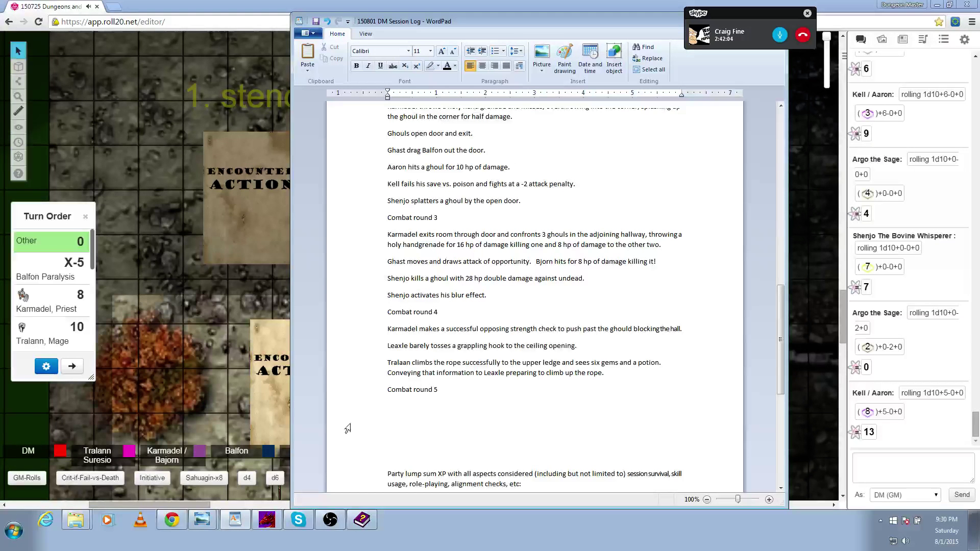
# Set Leaxie, Thief's initiative to 1 and sort the turn order ascending so Leaxie leads.
pyautogui.click(63, 6)
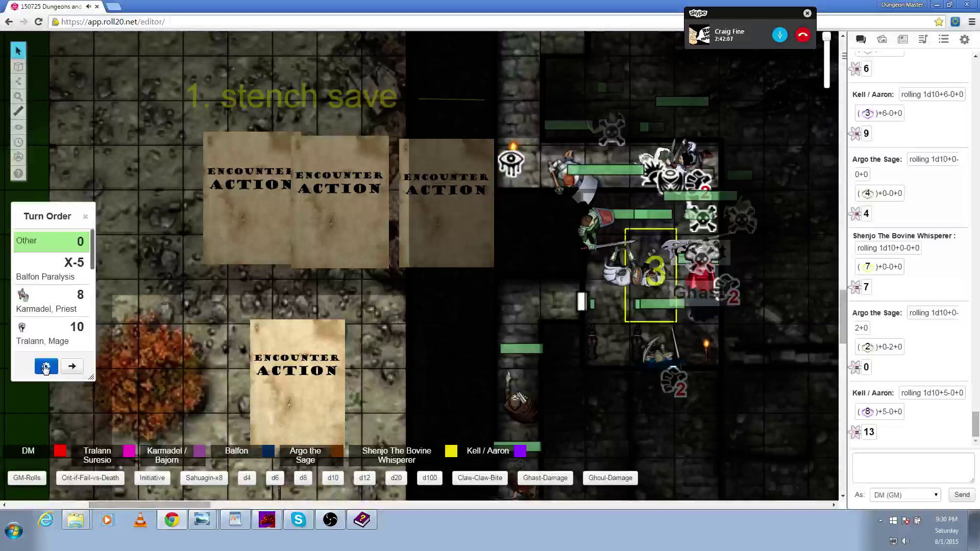
pyautogui.click(46, 367)
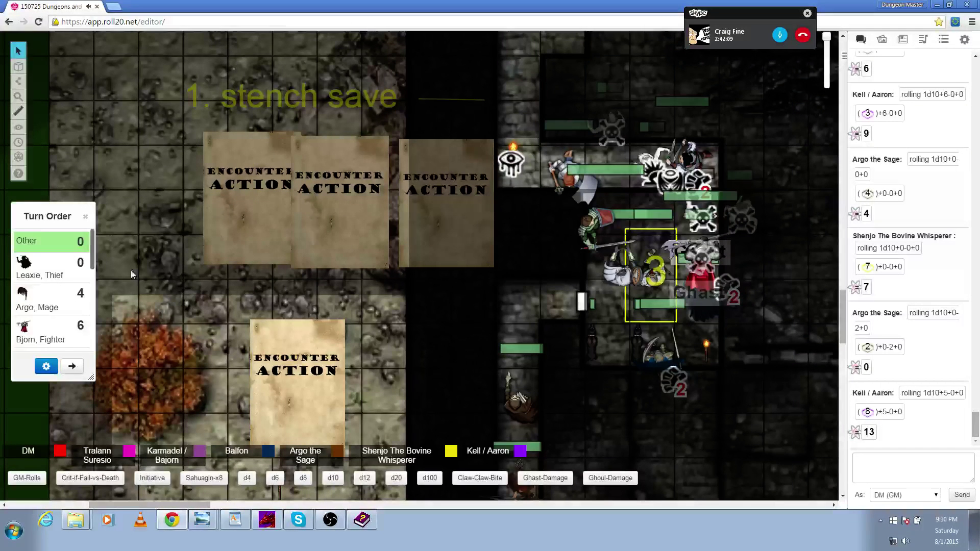
pyautogui.click(72, 367)
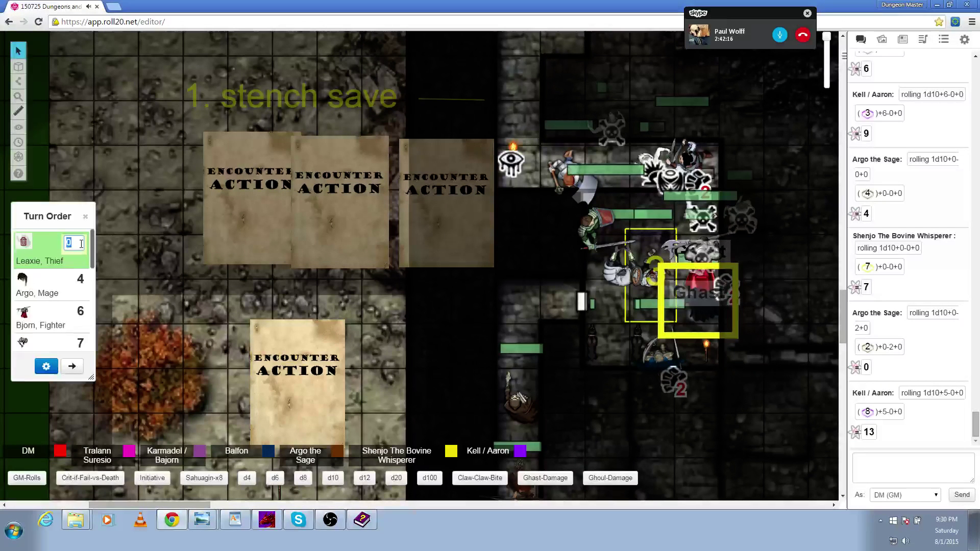
pyautogui.click(197, 348)
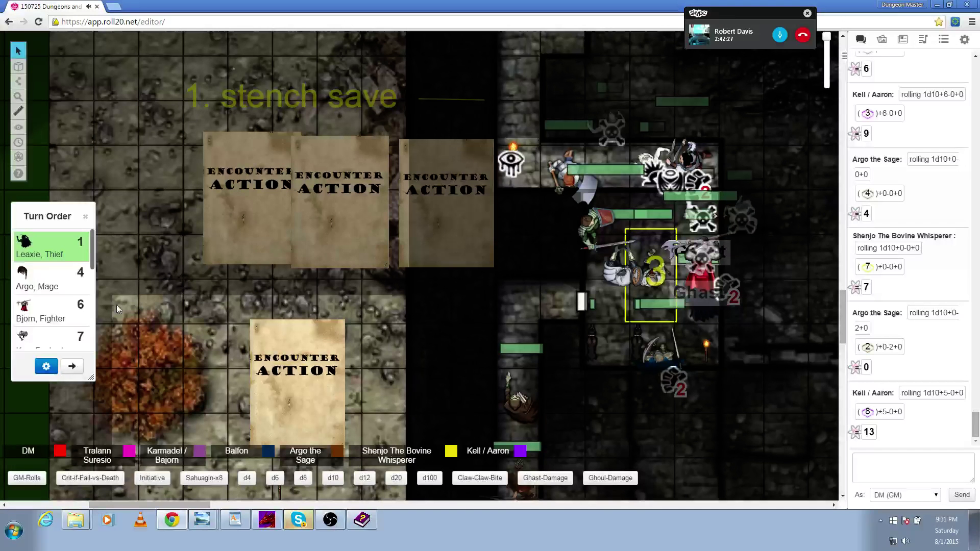
pyautogui.scroll(-1, 94, 276)
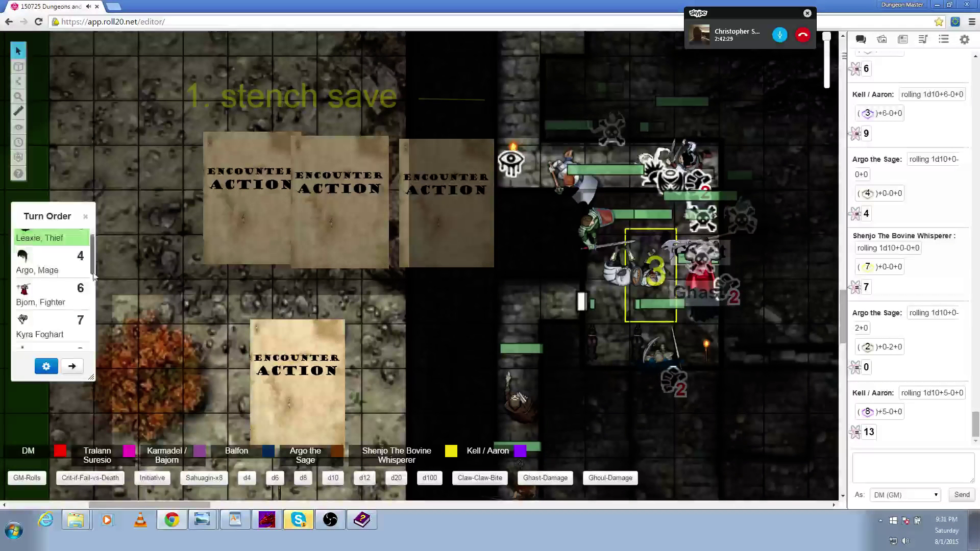
pyautogui.moveTo(93, 274); pyautogui.dragTo(105, 323)
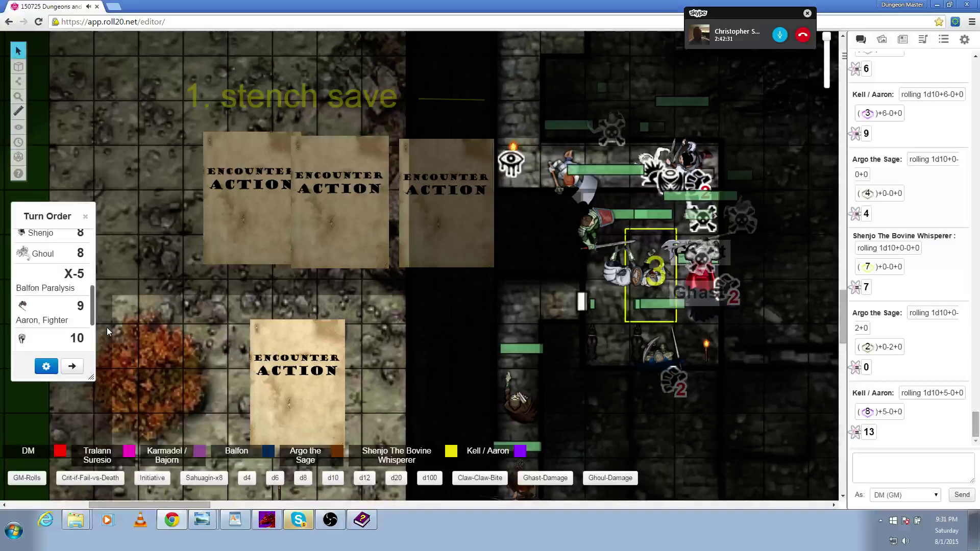
pyautogui.click(46, 366)
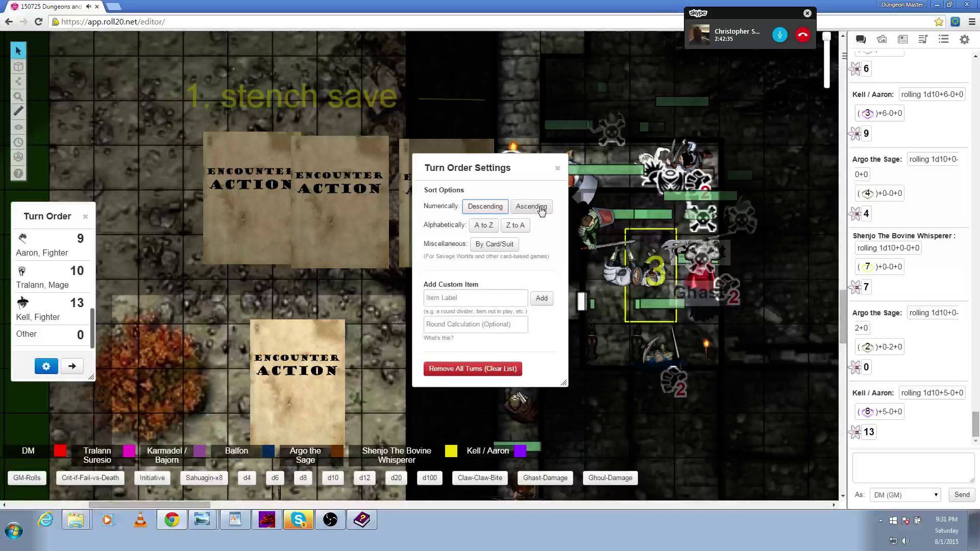
pyautogui.click(542, 208)
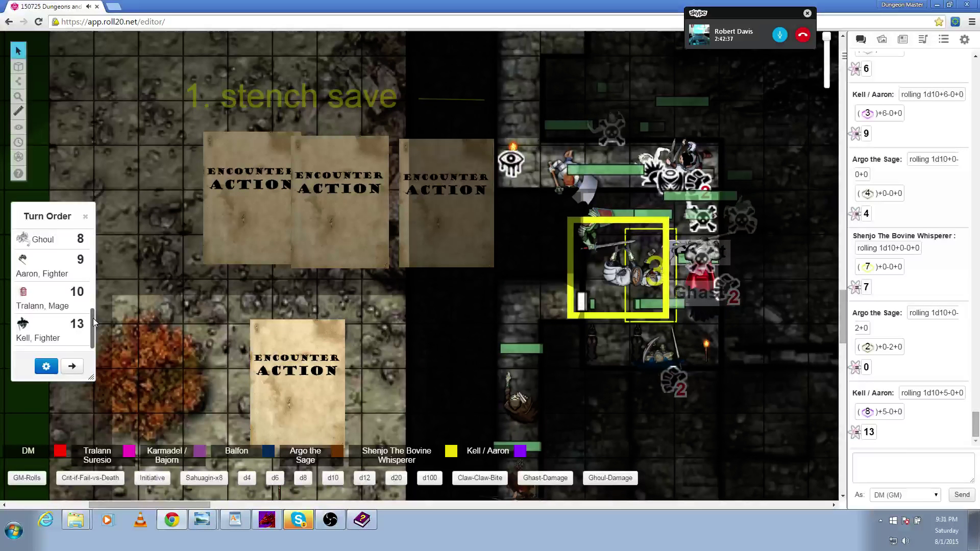
pyautogui.click(72, 366)
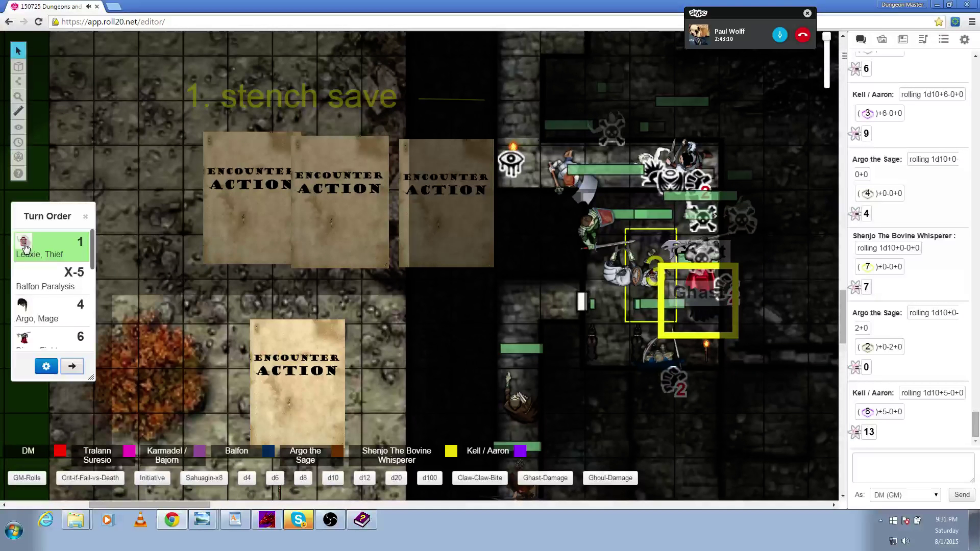
# Remove Leaxie, Thief from the turn order, leaving Balfon Paralysis at the top.
pyautogui.click(24, 244)
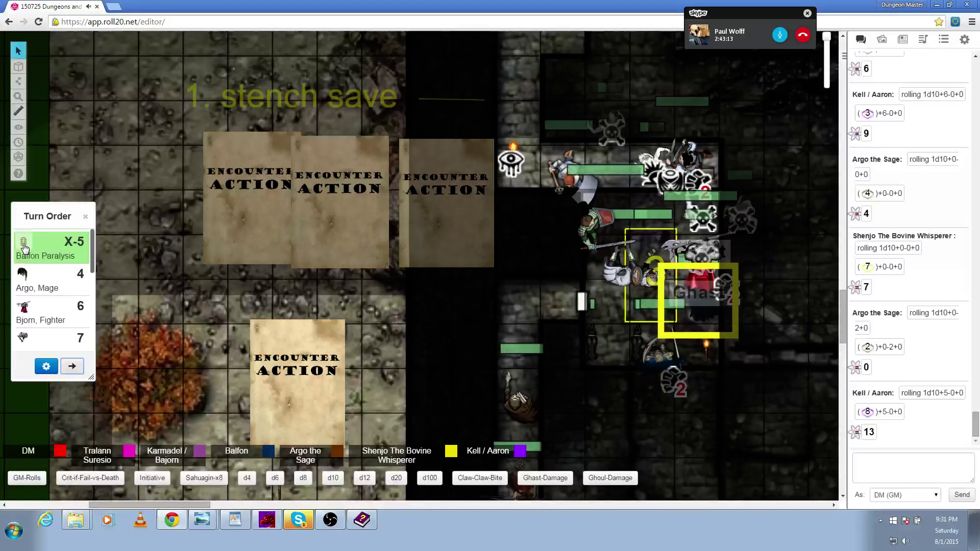
pyautogui.click(201, 520)
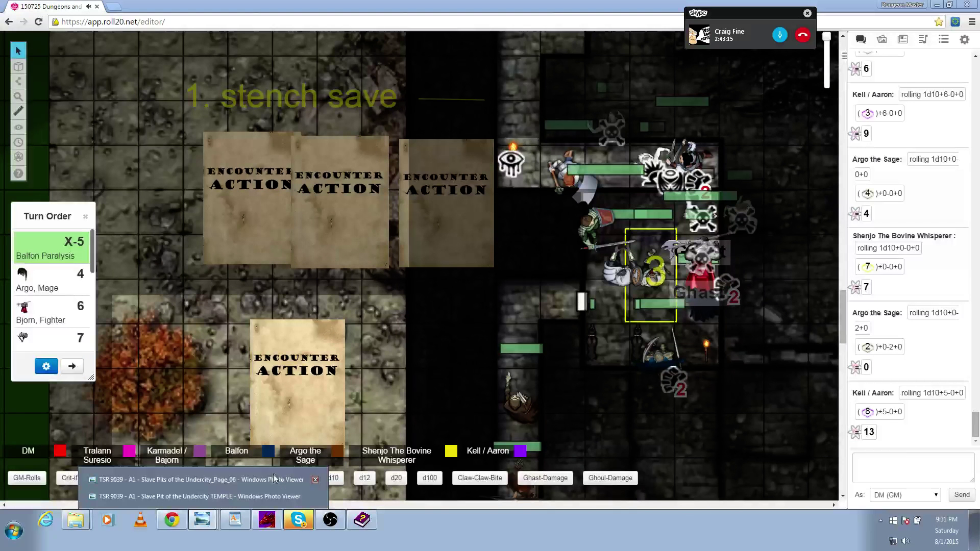
# Record 'Leaxle climbs the rope up to the ledge.' on its own line under Combat round 5.
pyautogui.click(235, 520)
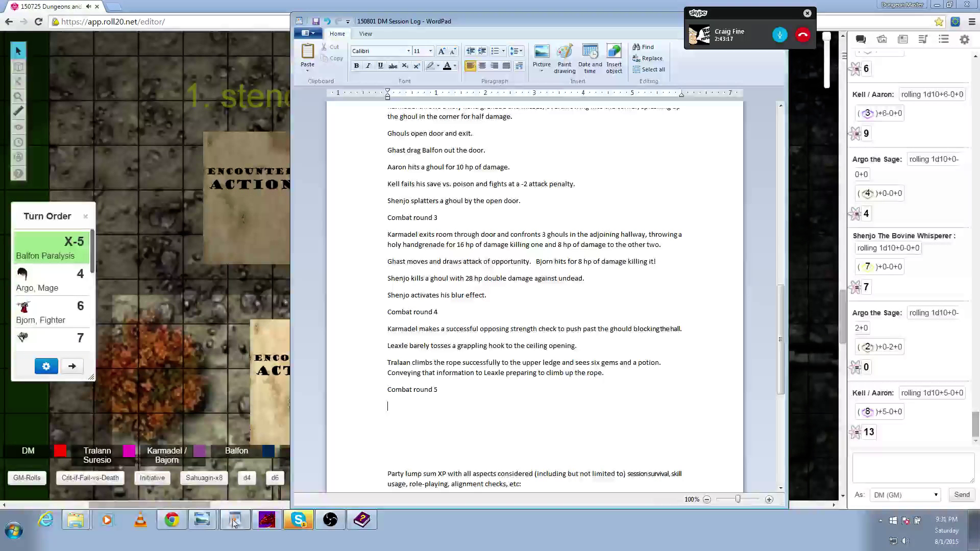
pyautogui.write('C')
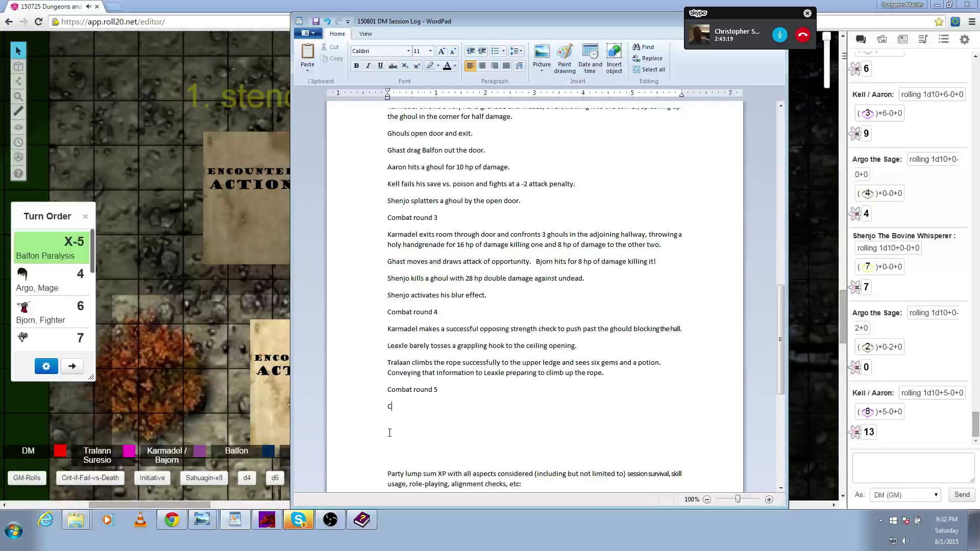
pyautogui.press('BackSpace')
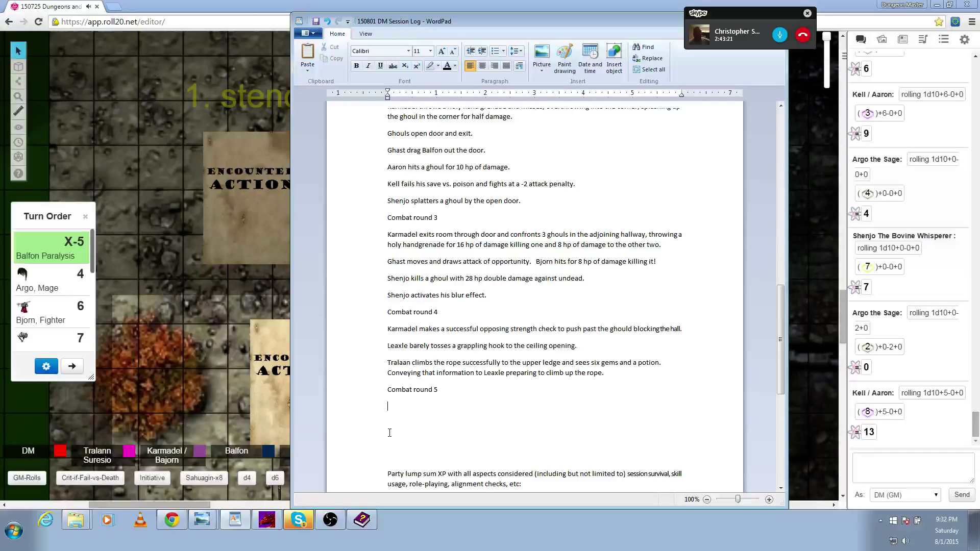
pyautogui.write('Leaxle climbs the rop')
pyautogui.write('e up to th')
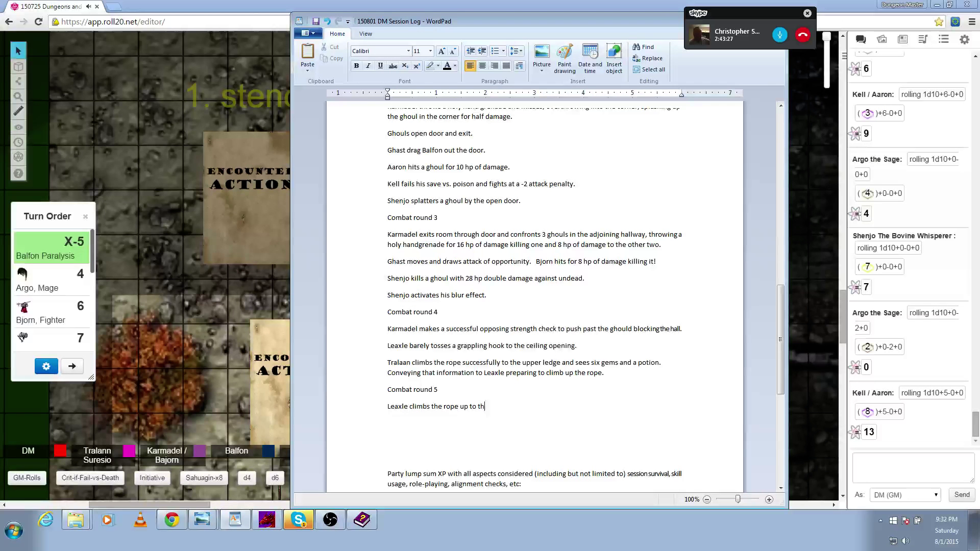
pyautogui.write('e ledge.')
pyautogui.press('Return')
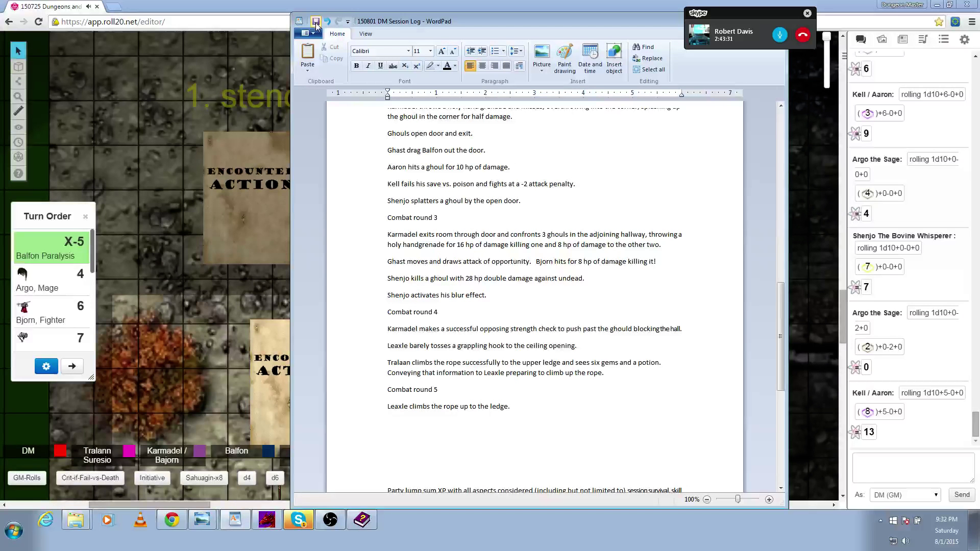
# Return to the Roll20 map, check OBS, and make private GM rolls from d6 to d100.
pyautogui.click(65, 6)
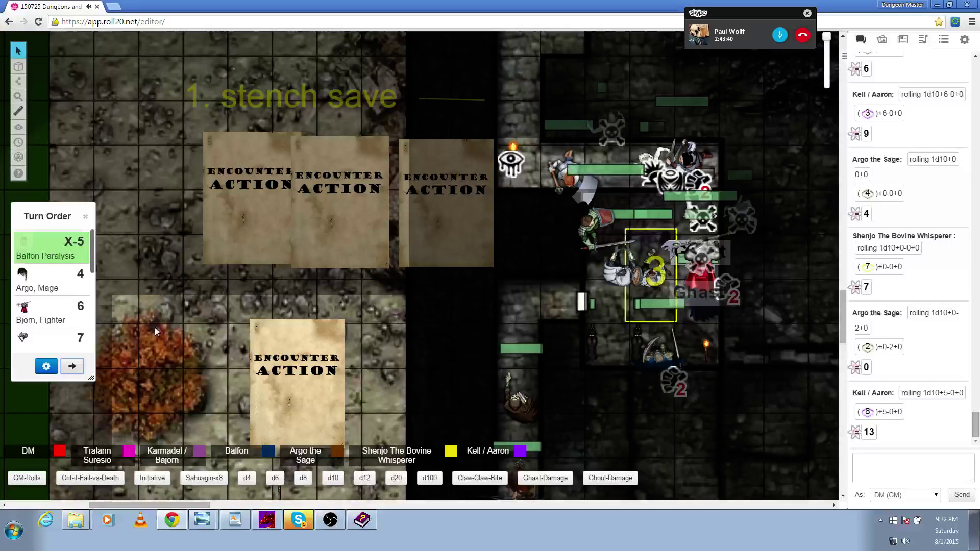
pyautogui.click(332, 521)
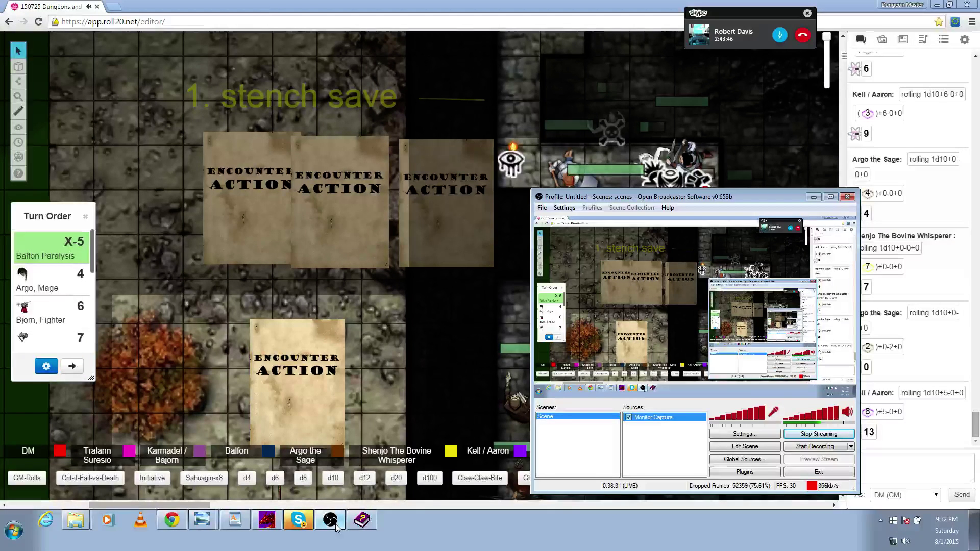
pyautogui.click(335, 525)
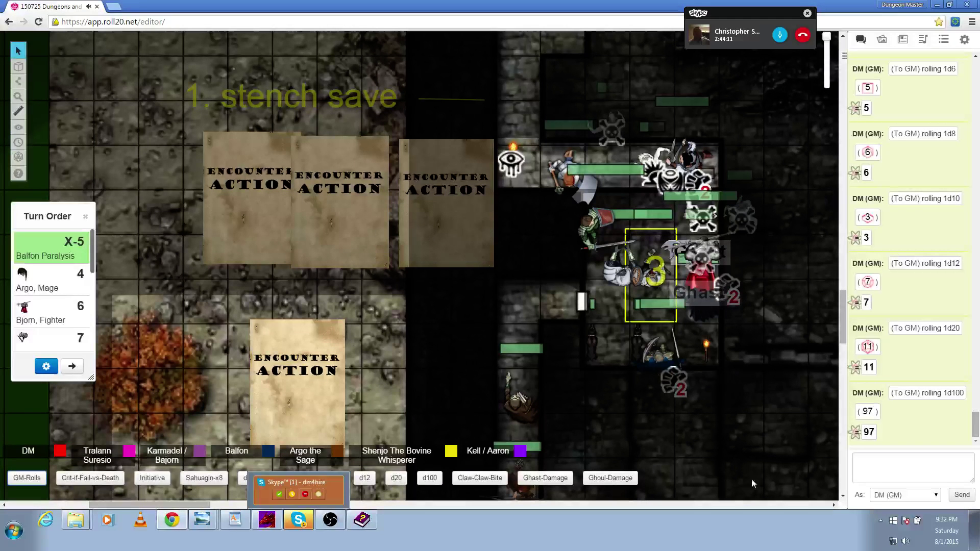
# Copy the private 1d100 roll of 97 and repost it as a plain chat message.
pyautogui.click(912, 467)
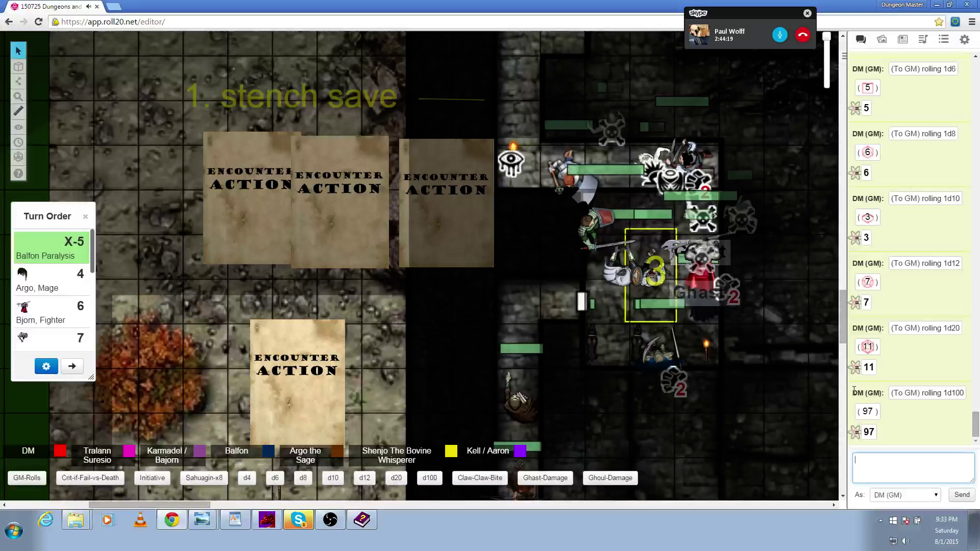
pyautogui.moveTo(853, 389); pyautogui.dragTo(890, 433)
pyautogui.hotkey('ctrl', 'c')
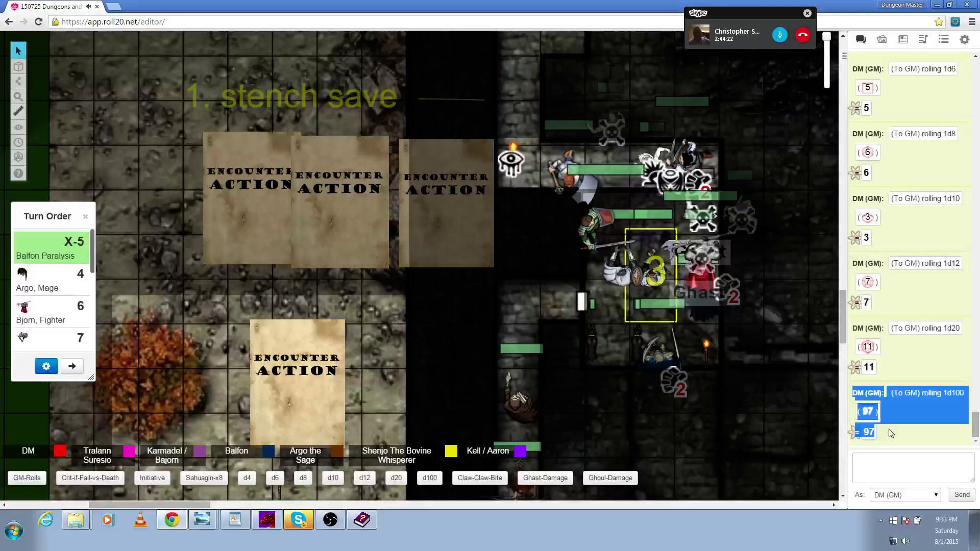
pyautogui.click(908, 468)
pyautogui.hotkey('ctrl', 'v')
pyautogui.press('Return')
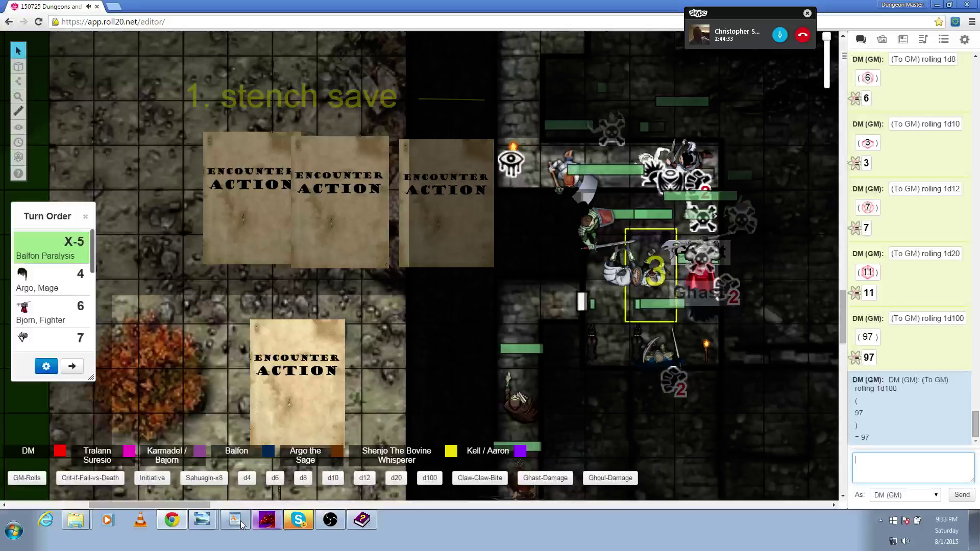
# Roll a d6 and lower the Ghast token's green counter from 27 to 21.
pyautogui.click(275, 478)
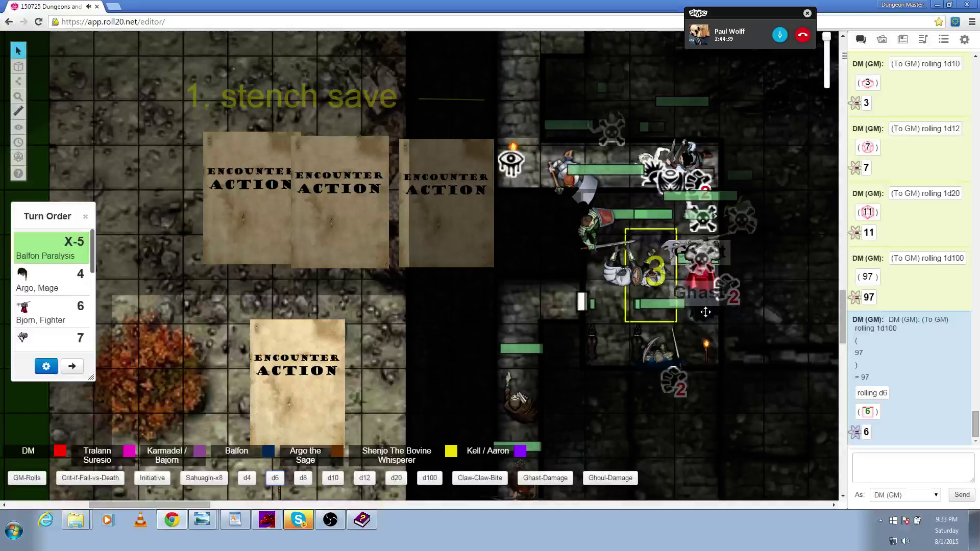
pyautogui.click(684, 267)
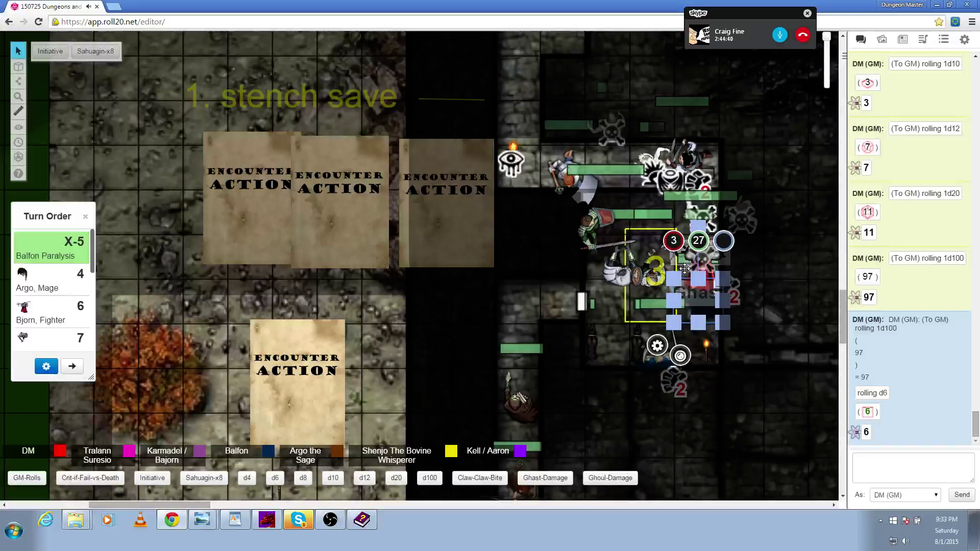
pyautogui.click(698, 241)
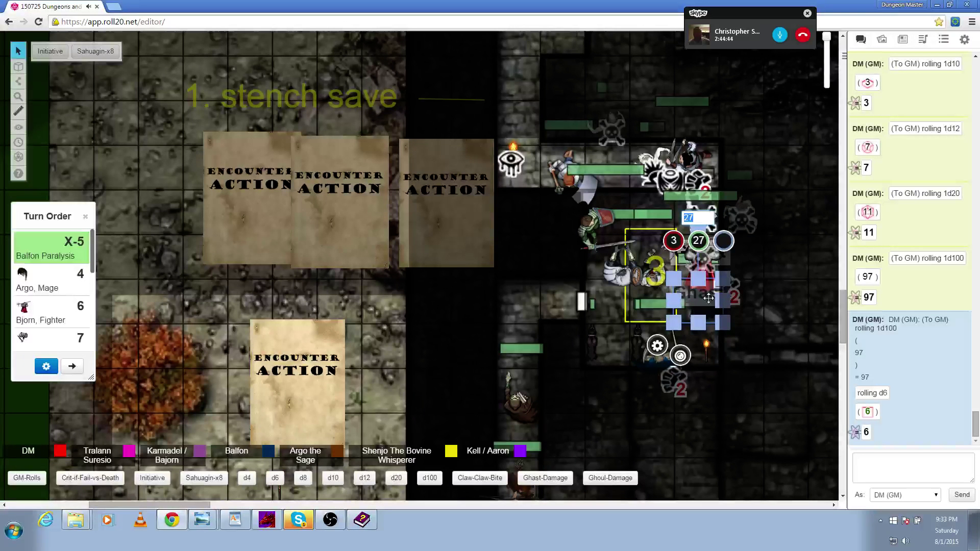
pyautogui.write('-6')
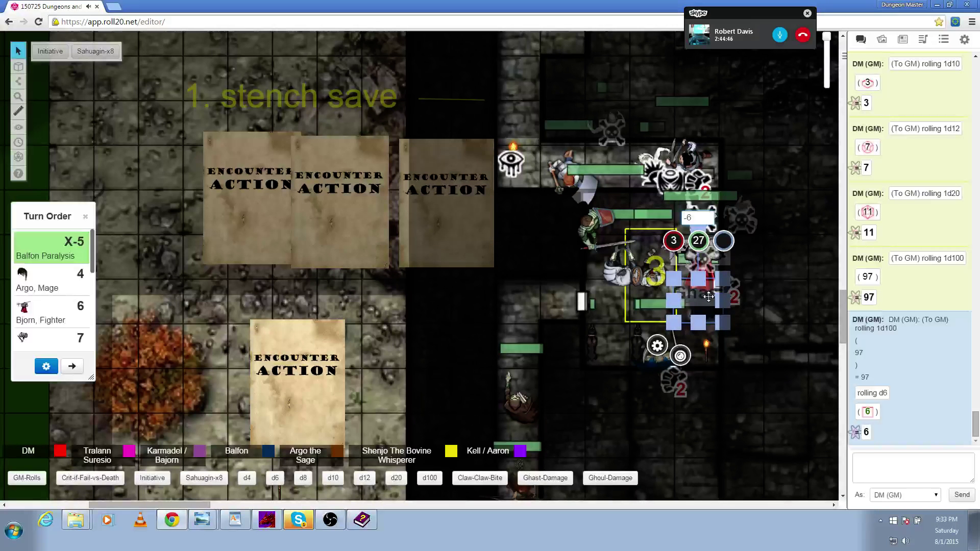
pyautogui.press('Return')
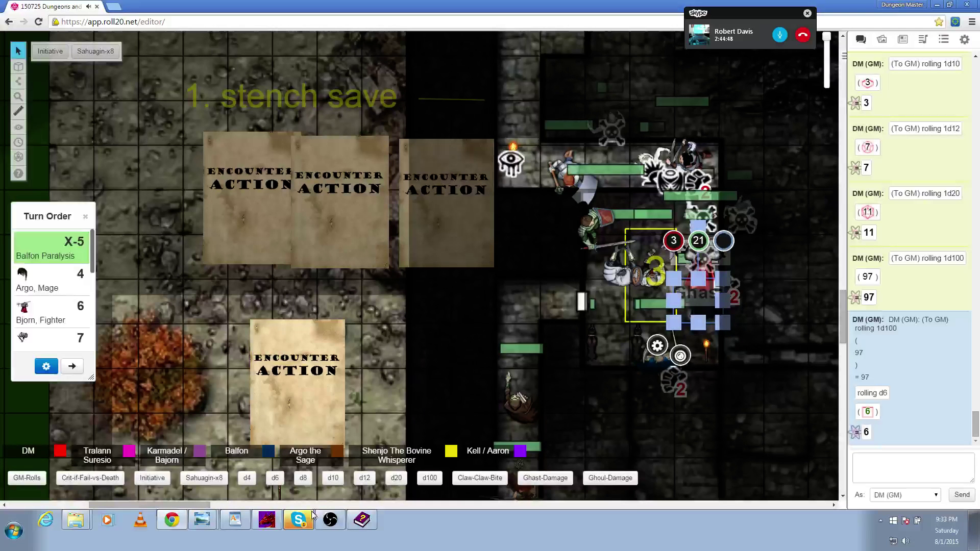
pyautogui.click(362, 520)
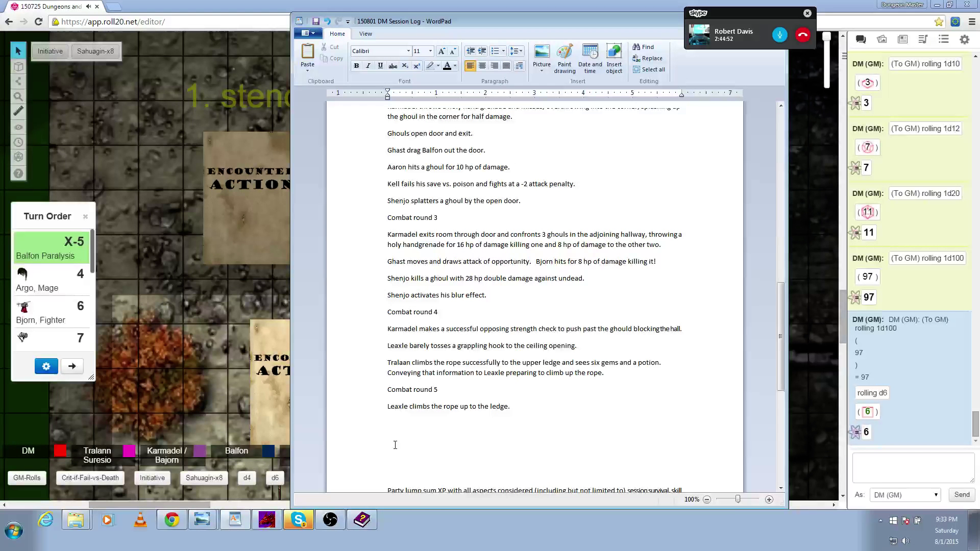
# Continue the Leaxle line with ', failing with a 97% skill check, falling'.
pyautogui.press('BackSpace')
pyautogui.write(',')
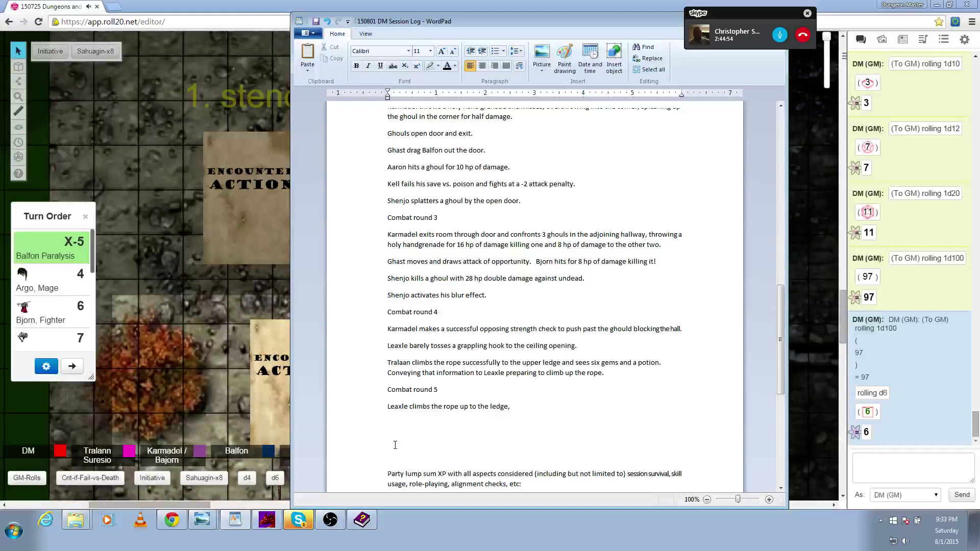
pyautogui.write(' failing')
pyautogui.write(' with a ')
pyautogui.write('97')
pyautogui.write('% skill c')
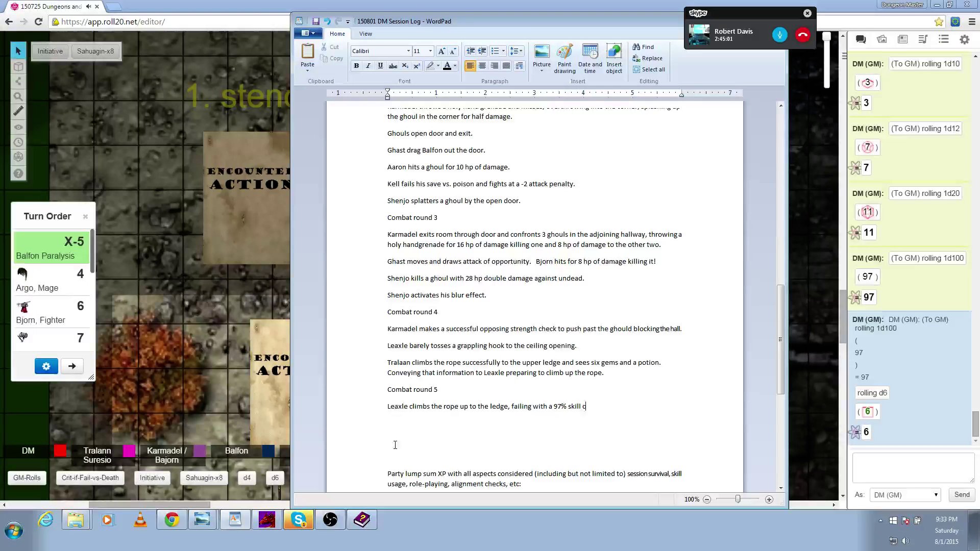
pyautogui.write('heck fall')
pyautogui.press('BackSpace')
pyautogui.press('BackSpace')
pyautogui.press('BackSpace')
pyautogui.write(', fal')
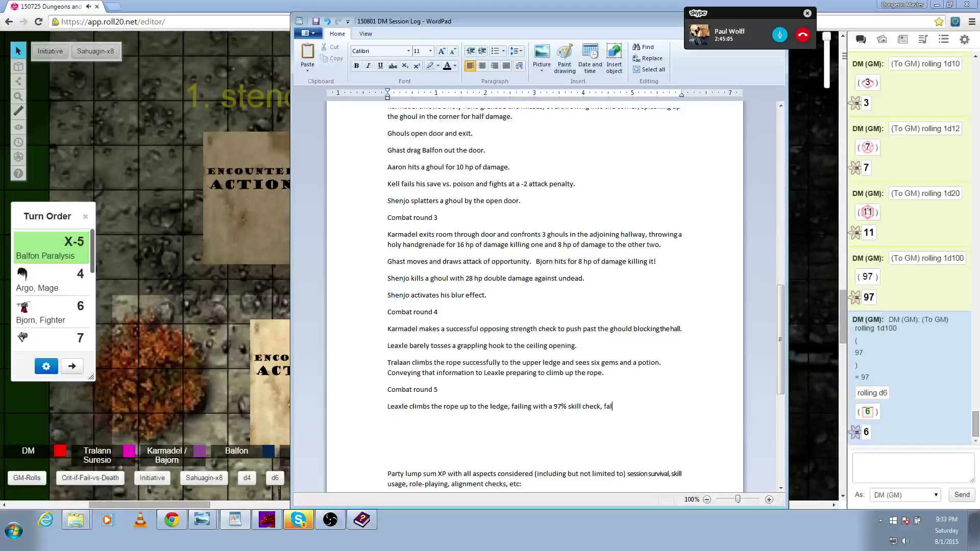
pyautogui.write('ling')
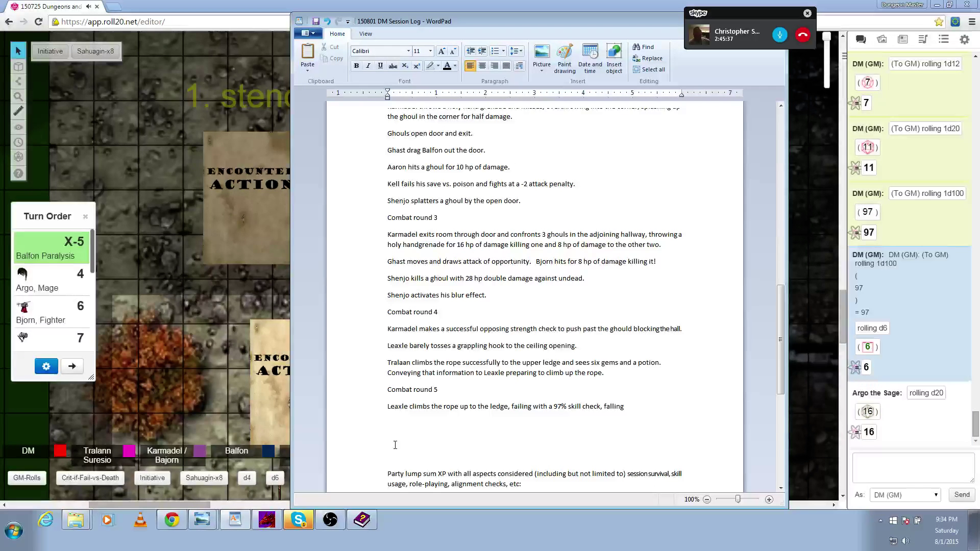
# Restore the monster token's green counter from 21 to 27 and focus the chat box.
pyautogui.click(148, 455)
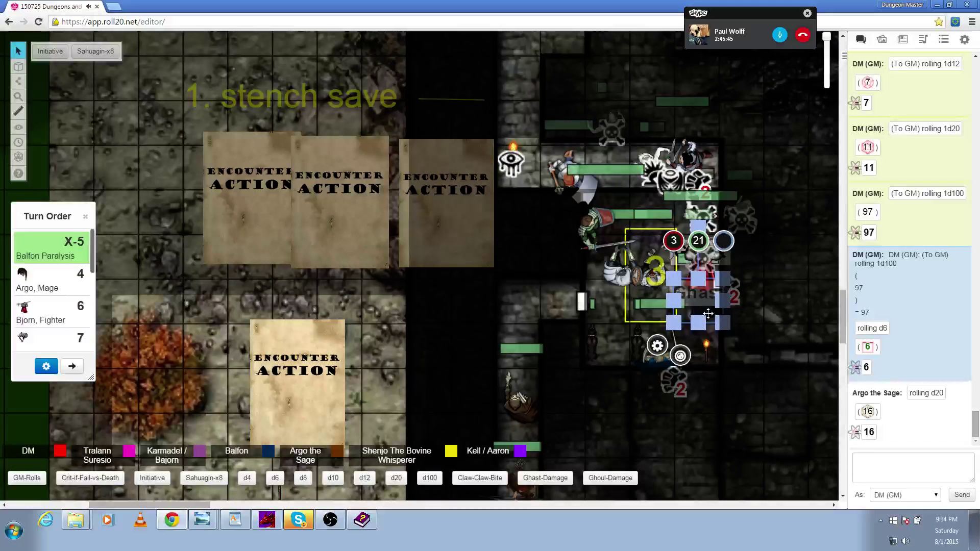
pyautogui.click(698, 245)
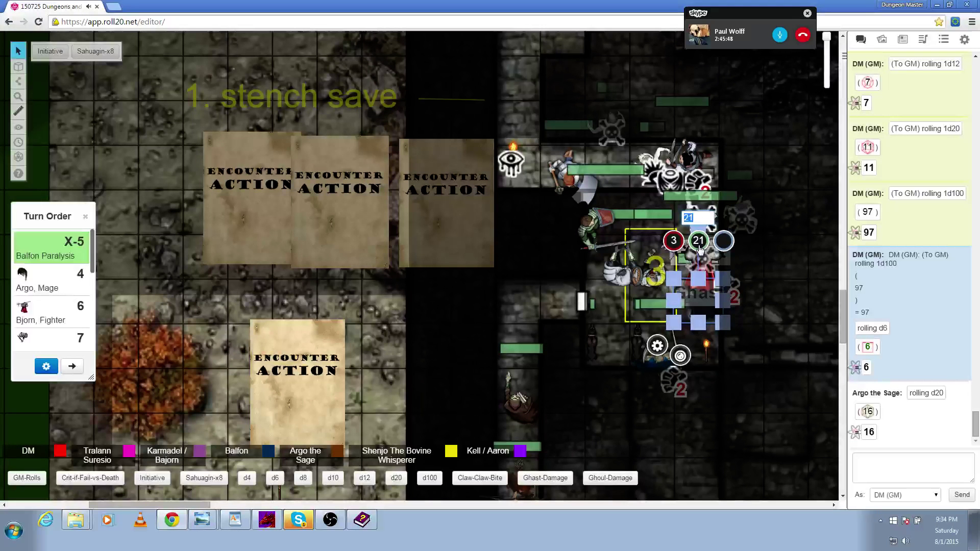
pyautogui.write('27')
pyautogui.press('Return')
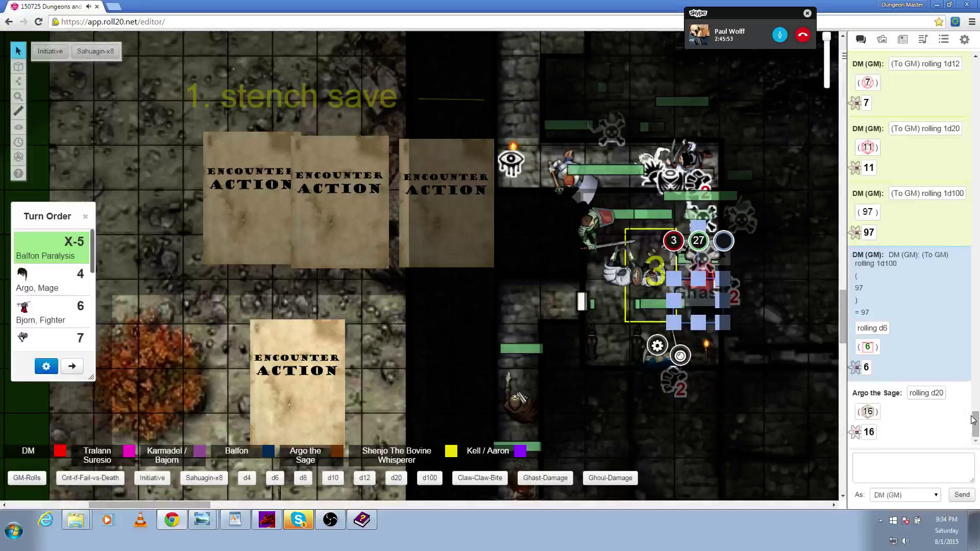
pyautogui.click(894, 460)
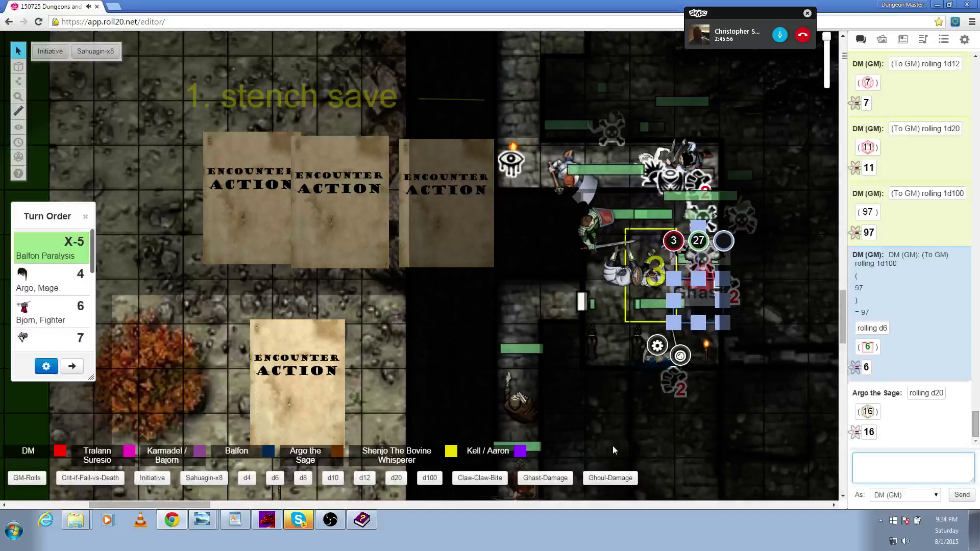
# End the Leaxle line at 'failing with a 97% skill check.' and start a new line.
pyautogui.click(265, 521)
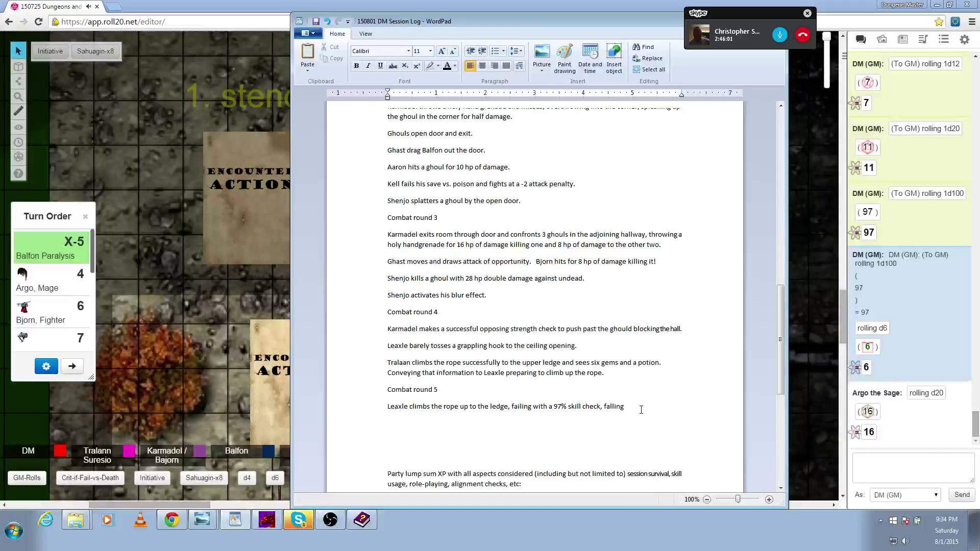
pyautogui.press('BackSpace')
pyautogui.press('BackSpace')
pyautogui.press('BackSpace')
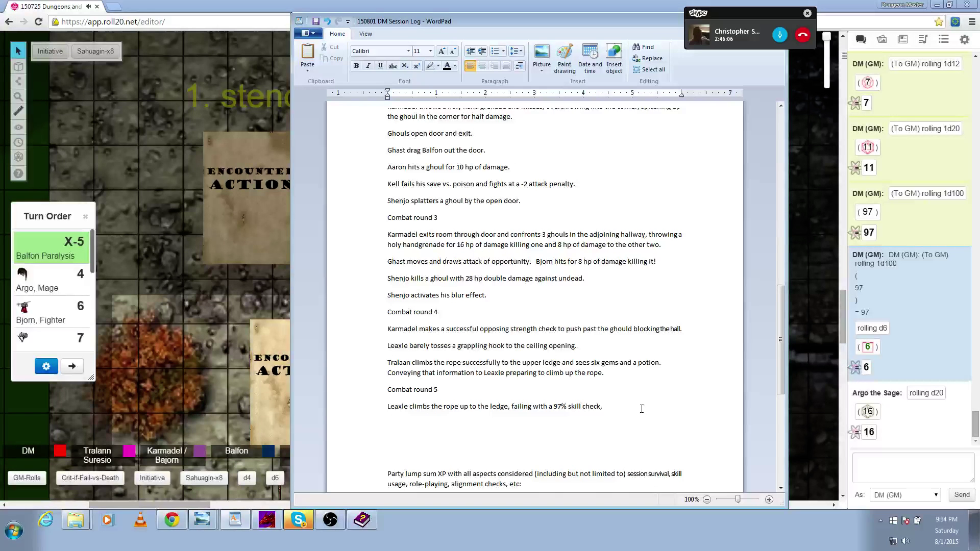
pyautogui.press('BackSpace')
pyautogui.write('.')
pyautogui.press('Return')
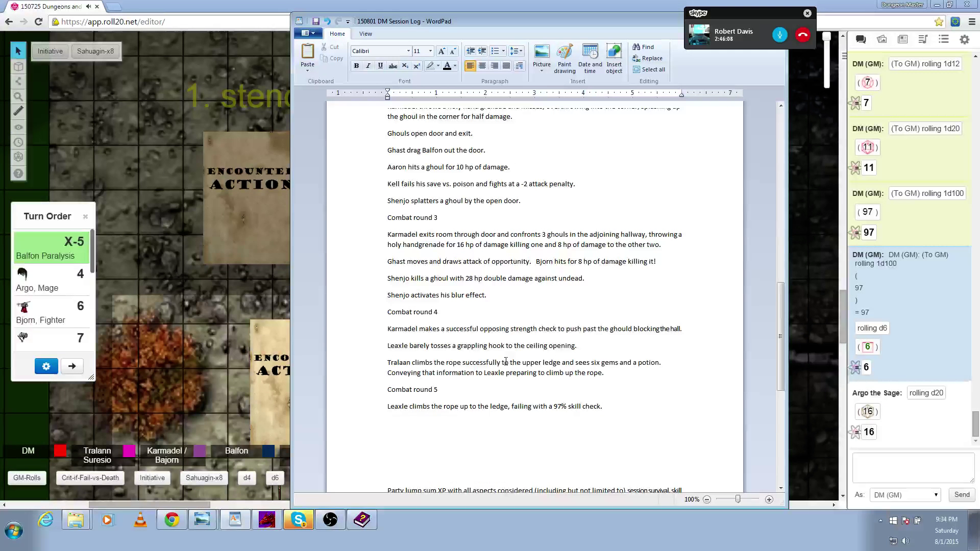
pyautogui.click(85, 7)
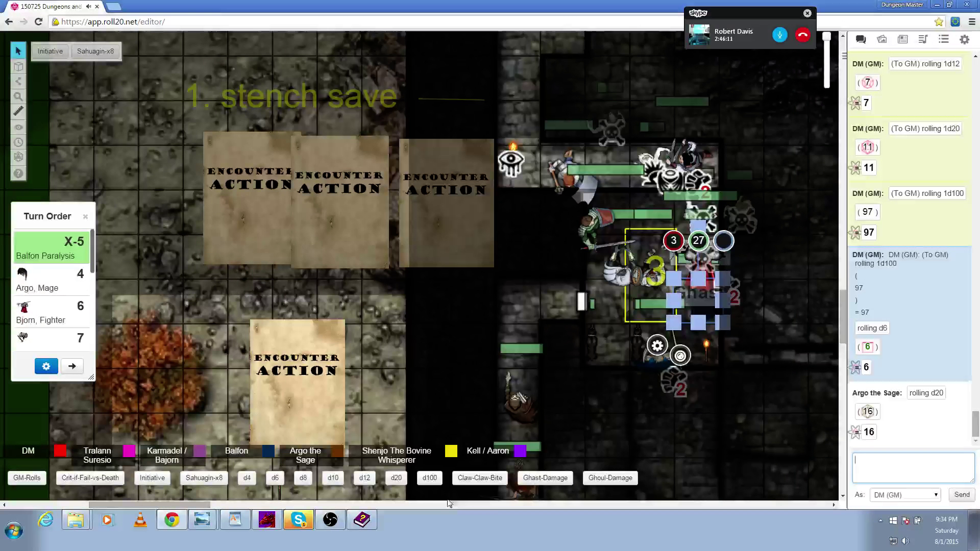
pyautogui.click(304, 524)
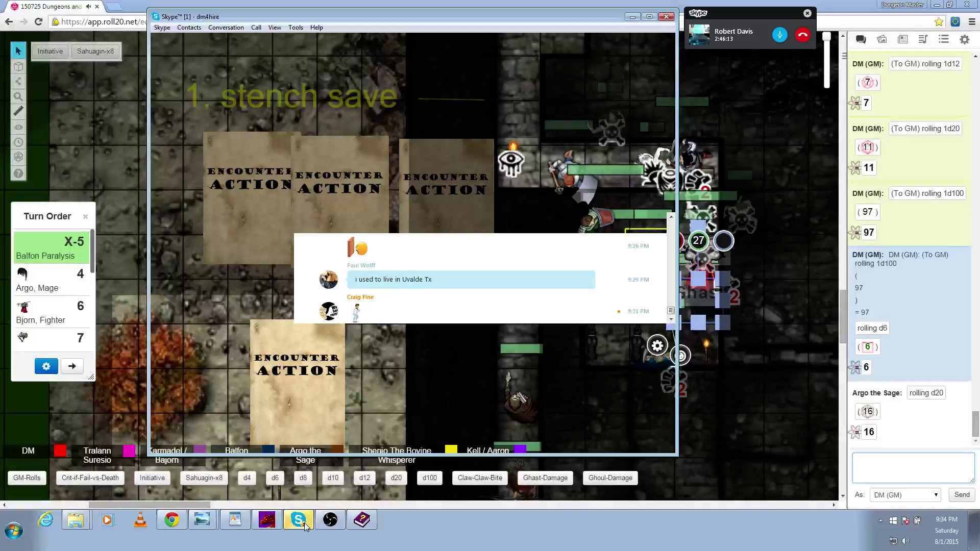
pyautogui.click(304, 524)
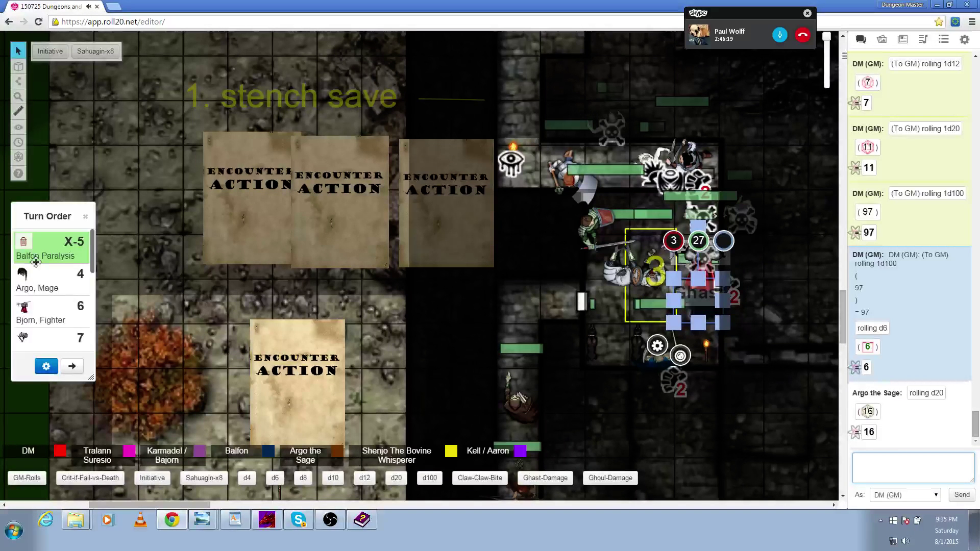
# Drag Argo, Mage out of the turn order, then mute and unmute the Skype mic.
pyautogui.click(392, 331)
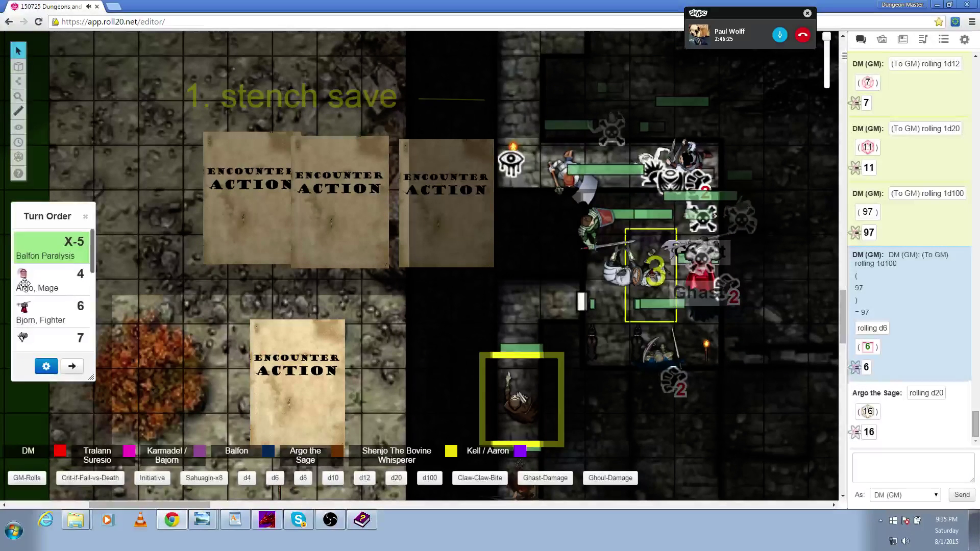
pyautogui.moveTo(25, 284); pyautogui.dragTo(157, 271)
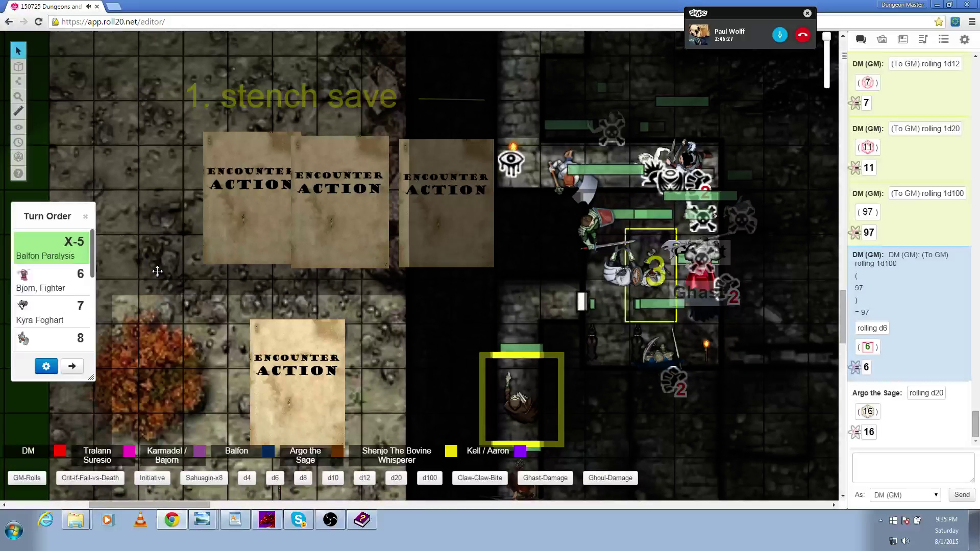
pyautogui.click(779, 36)
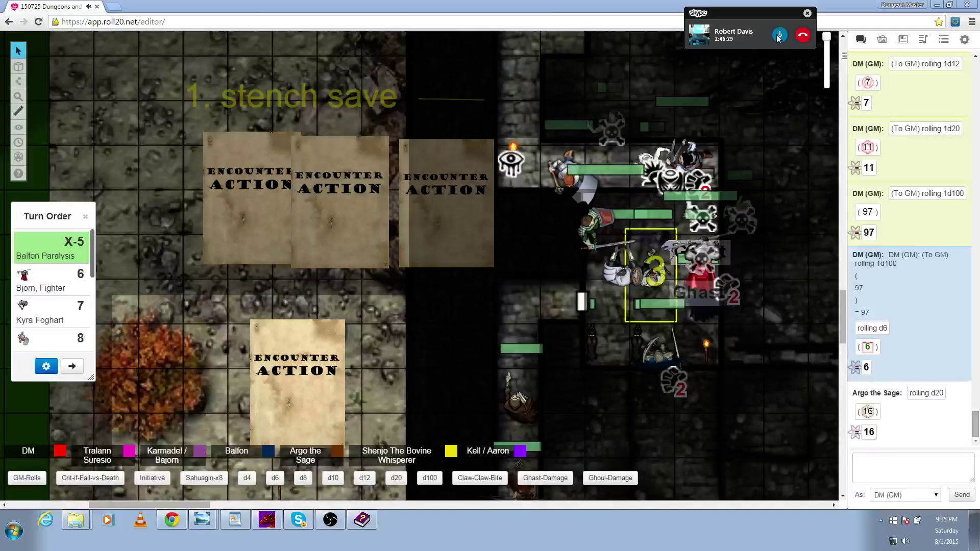
pyautogui.click(779, 35)
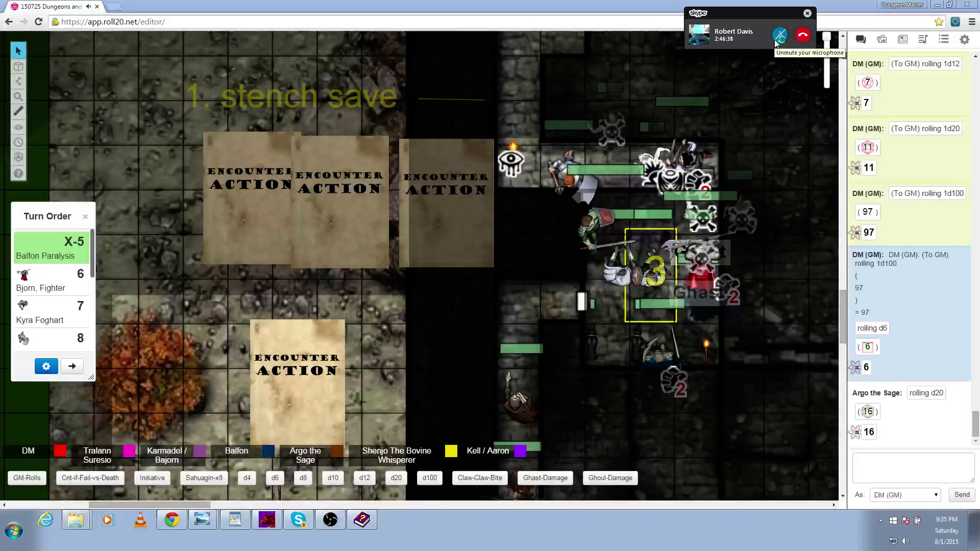
pyautogui.click(775, 40)
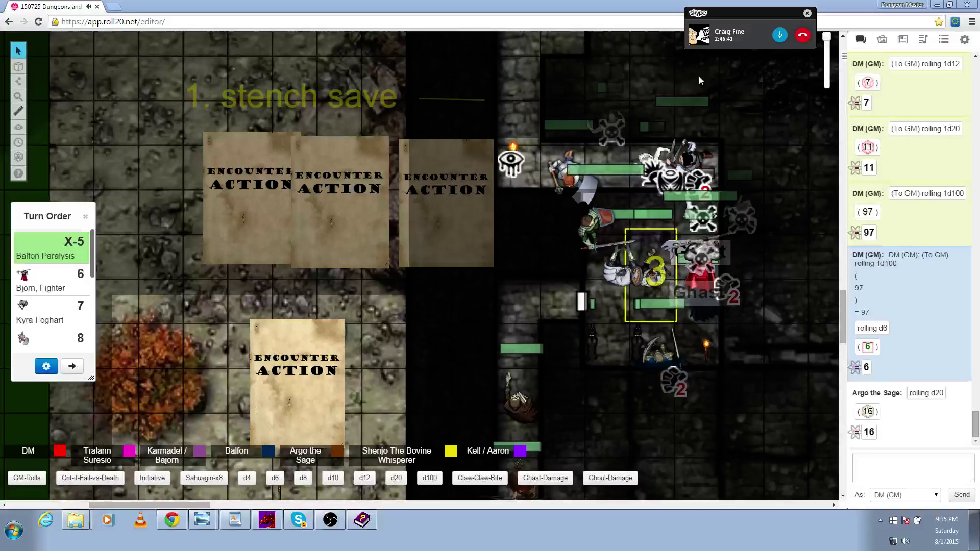
# Mute the Skype mic, remove Bjorn, Fighter from the turn order, and show the Jukebox.
pyautogui.click(844, 303)
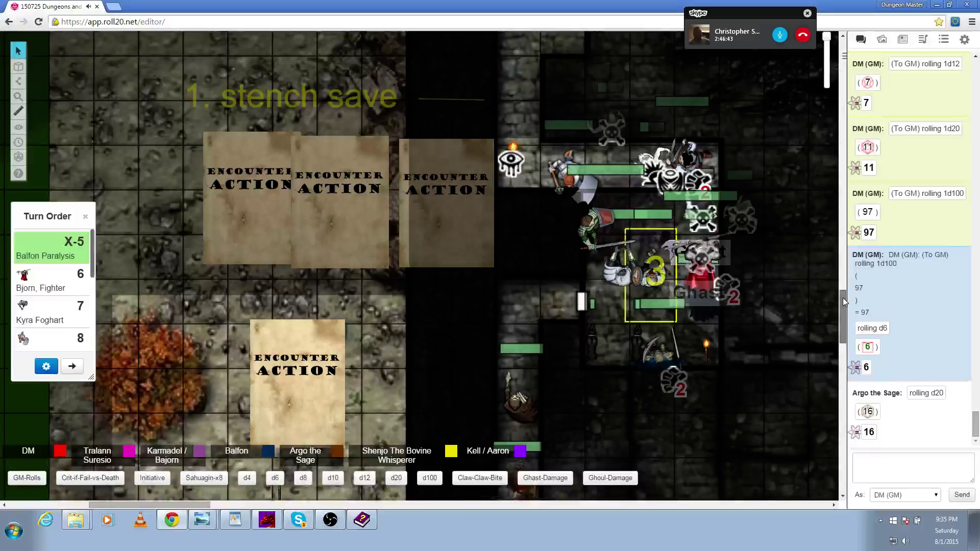
pyautogui.scroll(2, 845, 302)
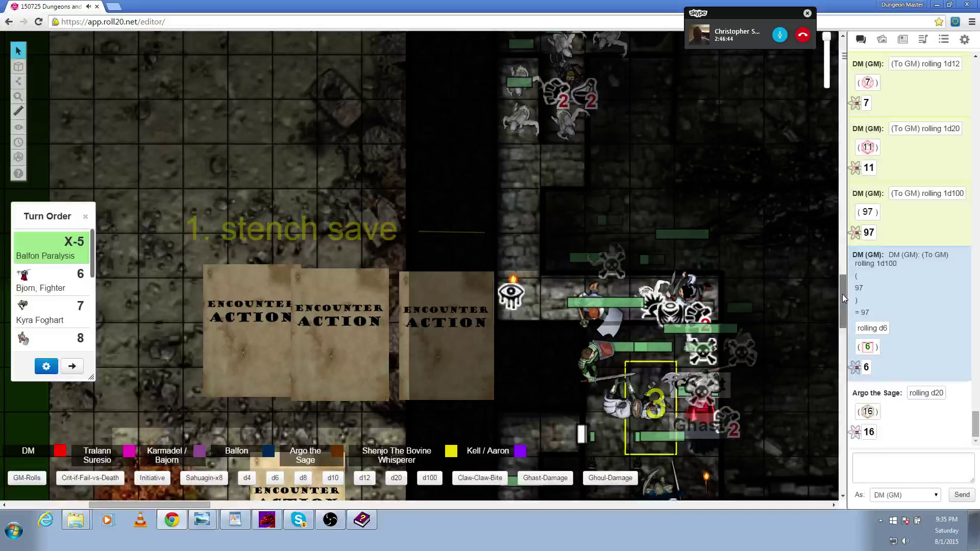
pyautogui.scroll(-2, 845, 302)
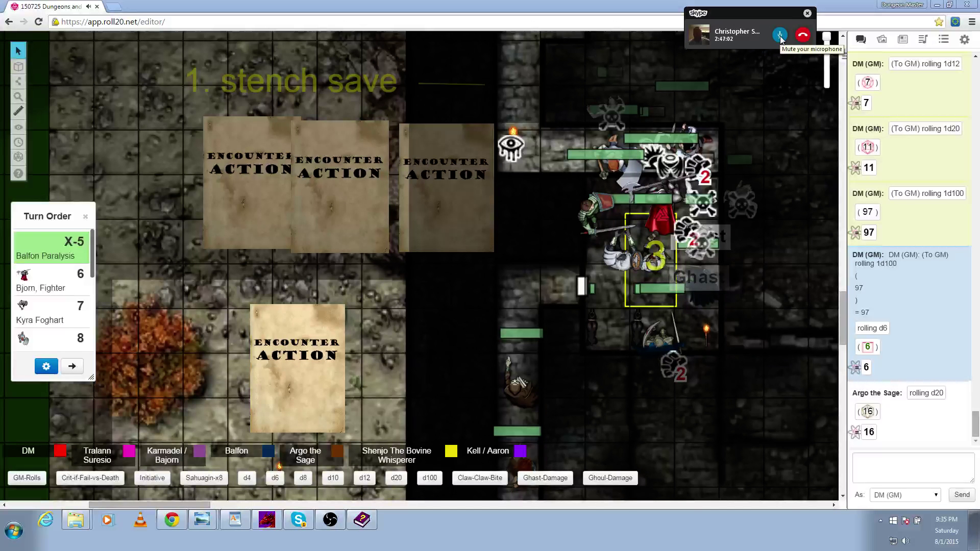
pyautogui.click(781, 39)
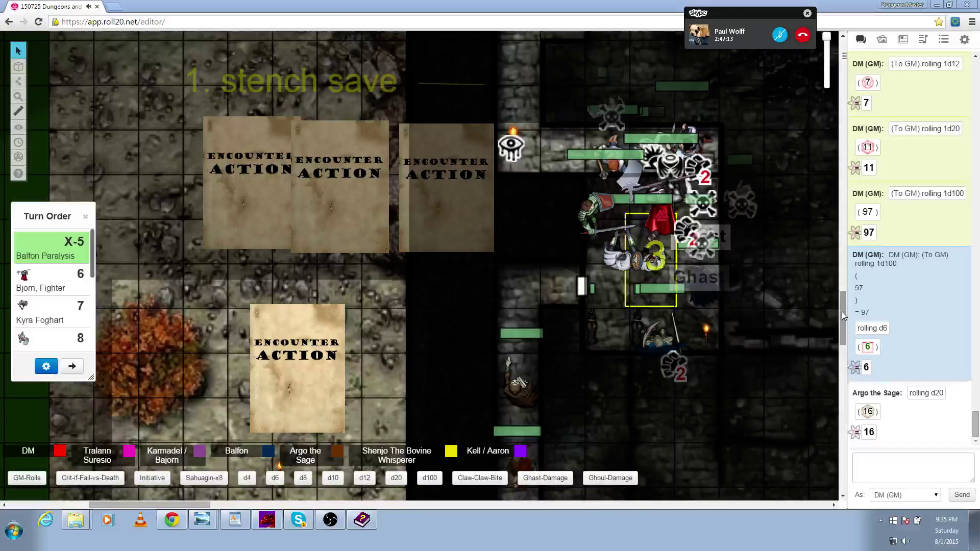
pyautogui.moveTo(841, 311); pyautogui.dragTo(840, 296)
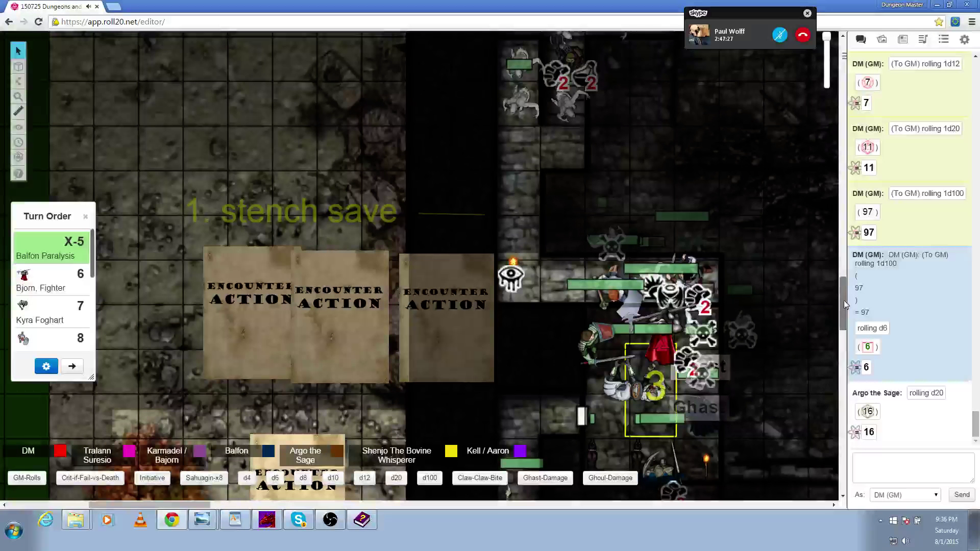
pyautogui.scroll(-3, 844, 300)
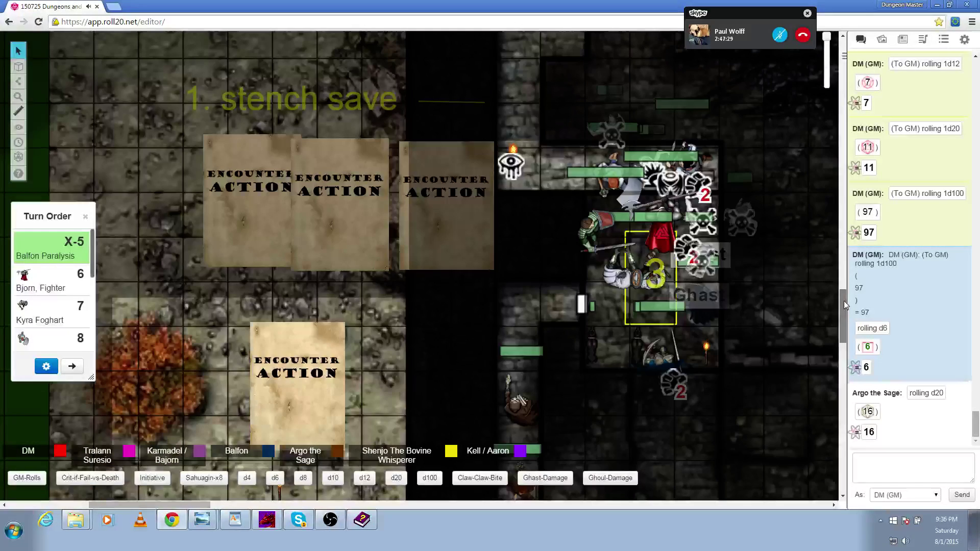
pyautogui.moveTo(843, 301); pyautogui.dragTo(843, 298)
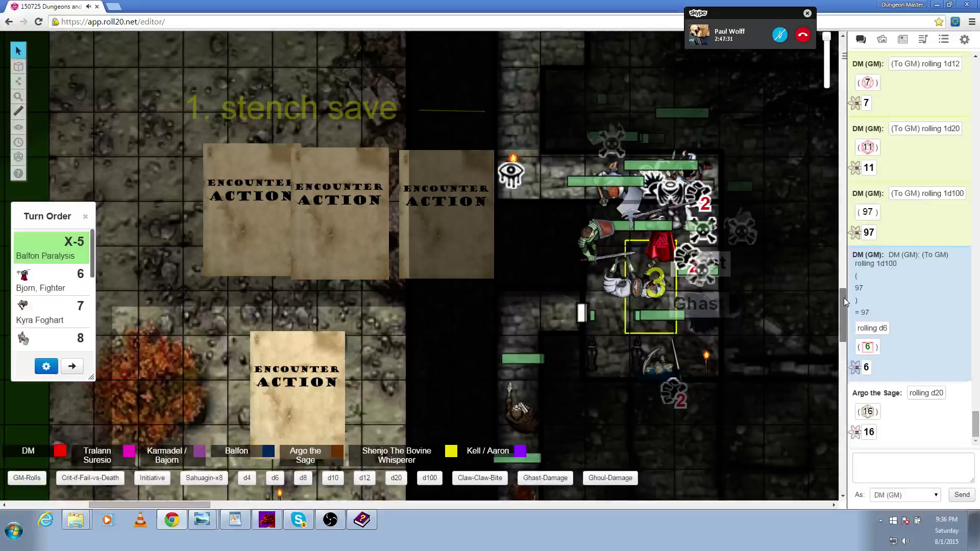
pyautogui.scroll(1, 844, 298)
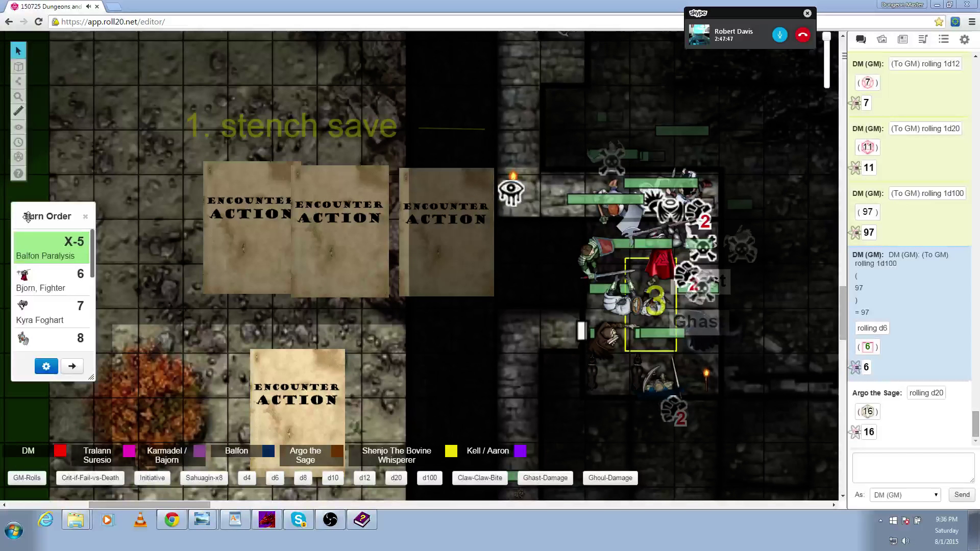
pyautogui.moveTo(48, 280)
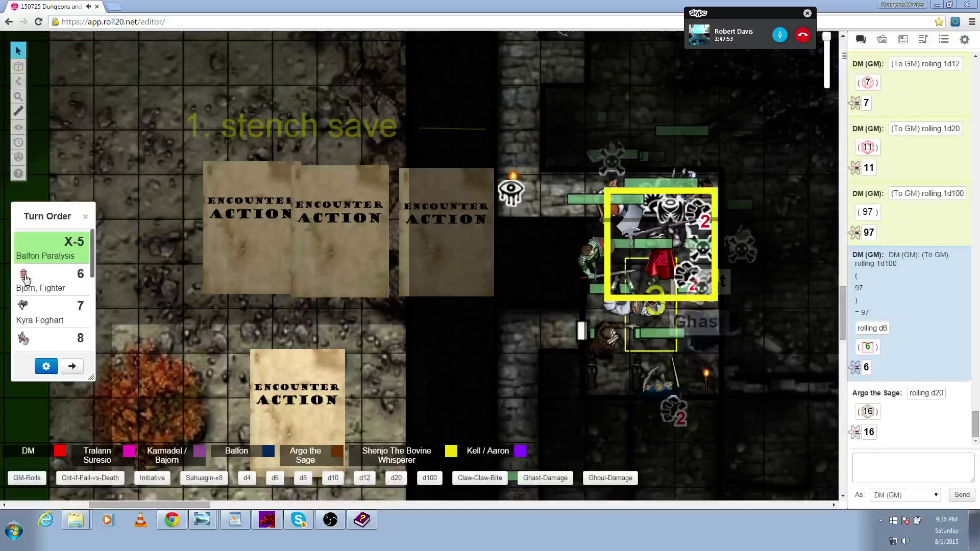
pyautogui.click(23, 277)
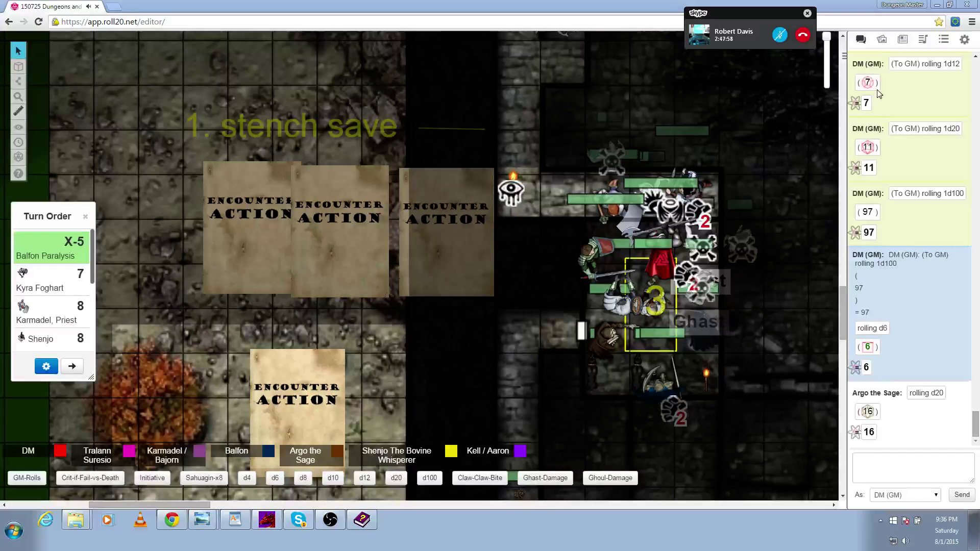
pyautogui.click(923, 40)
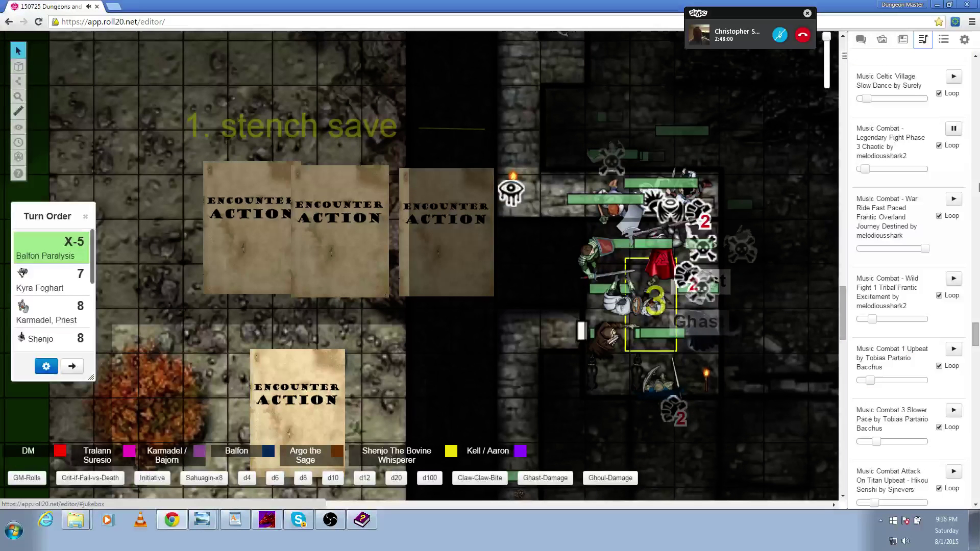
pyautogui.moveTo(953, 131)
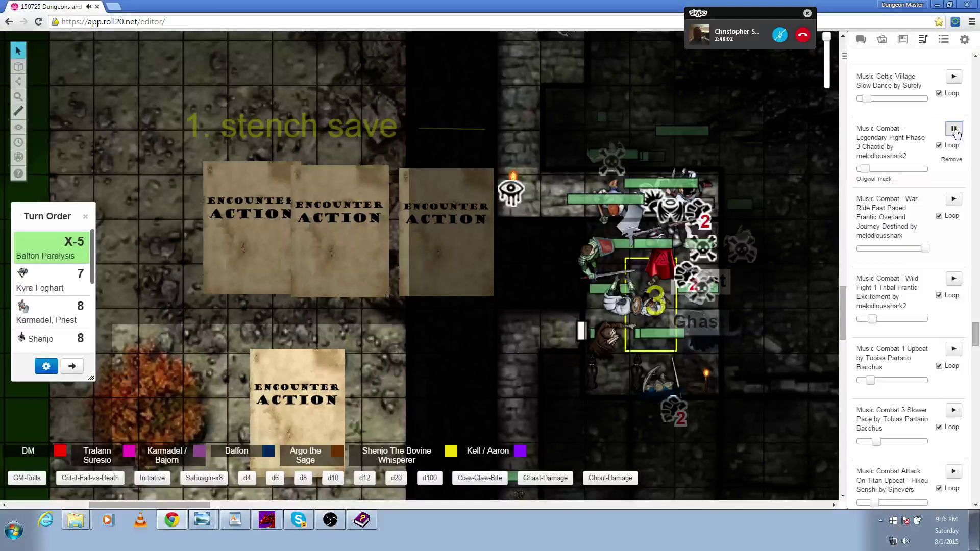
# Pause Legendary Fight, toggle the Skype mic, and stop the Upbeat Epic Legend track.
pyautogui.click(954, 129)
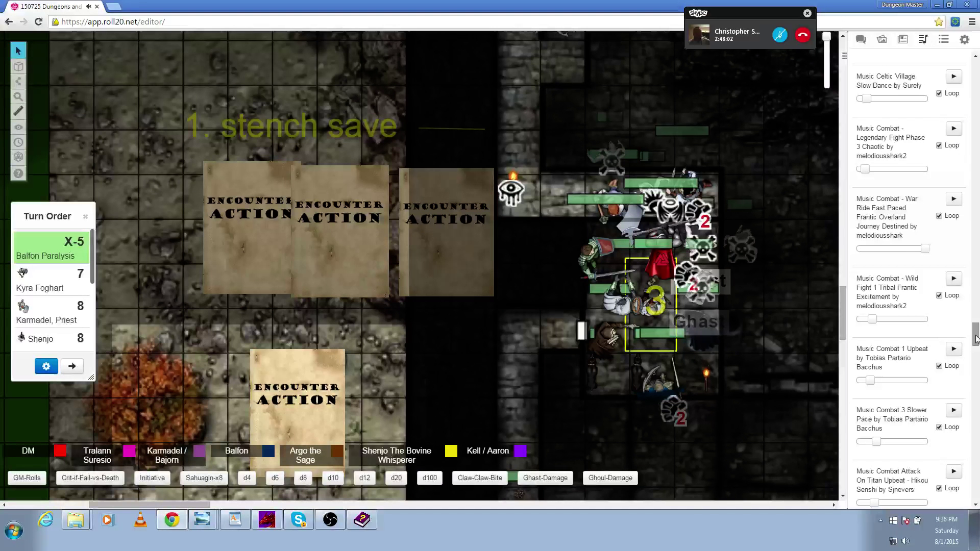
pyautogui.scroll(-3, 976, 339)
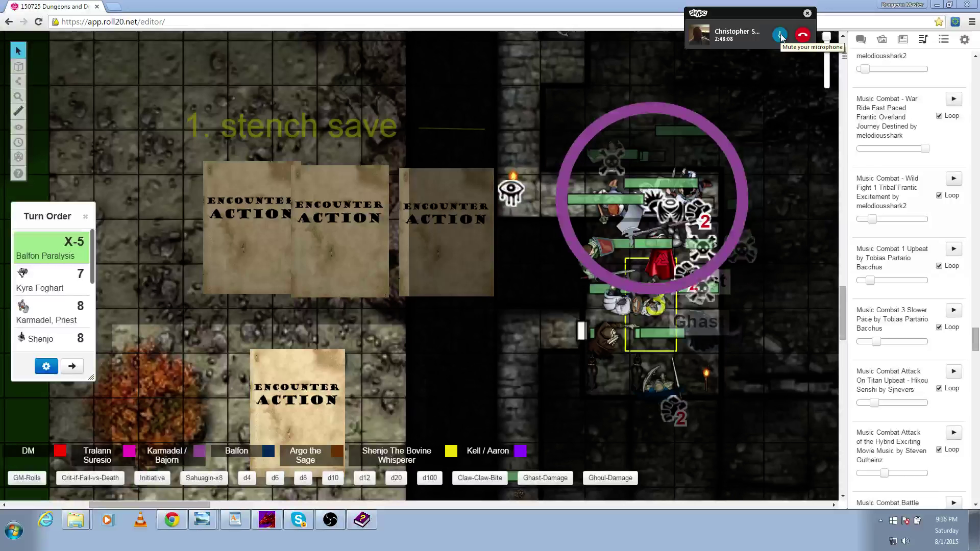
pyautogui.click(781, 36)
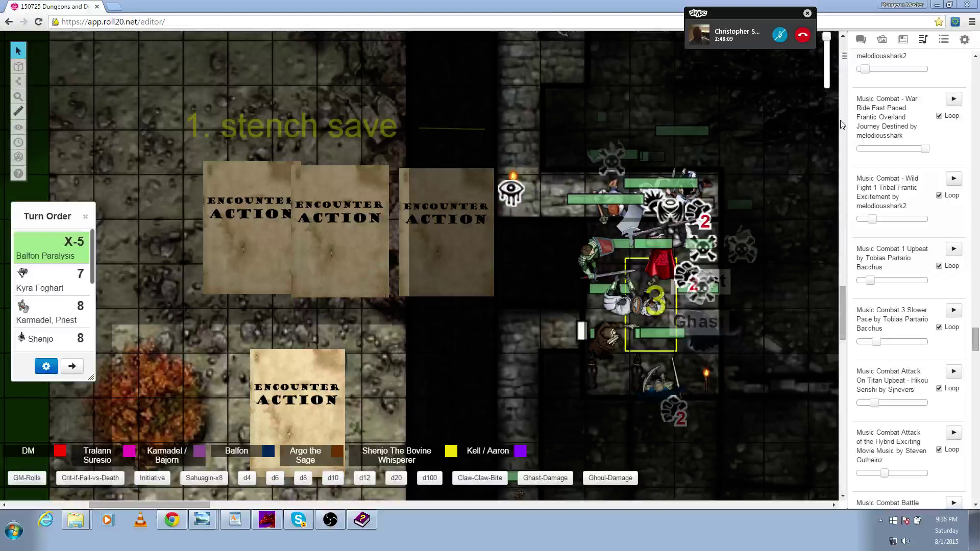
pyautogui.scroll(-2, 975, 344)
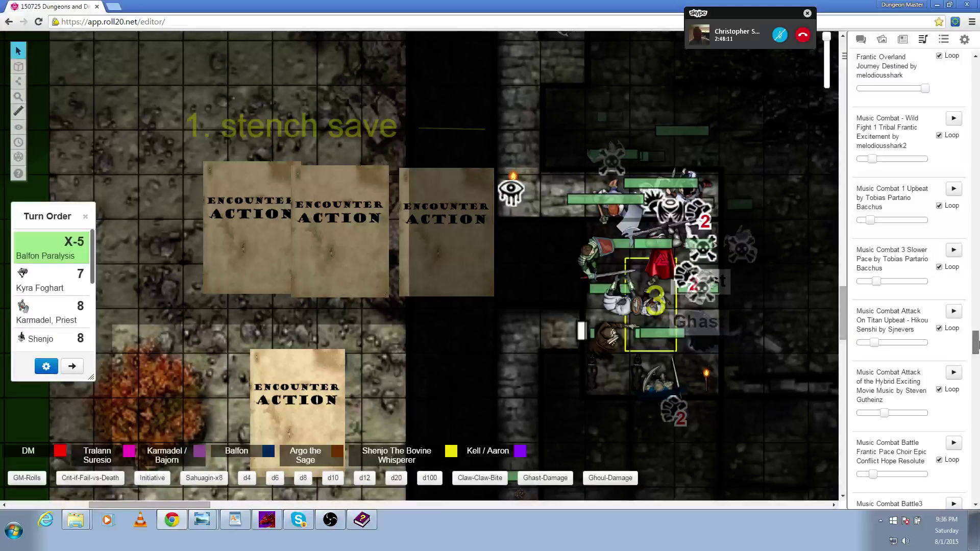
pyautogui.click(777, 37)
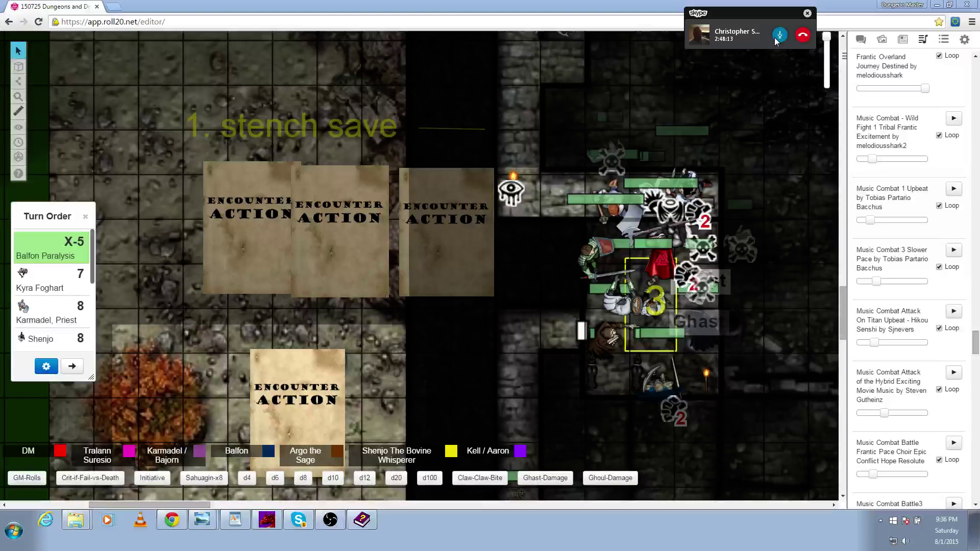
pyautogui.moveTo(975, 342); pyautogui.dragTo(975, 344)
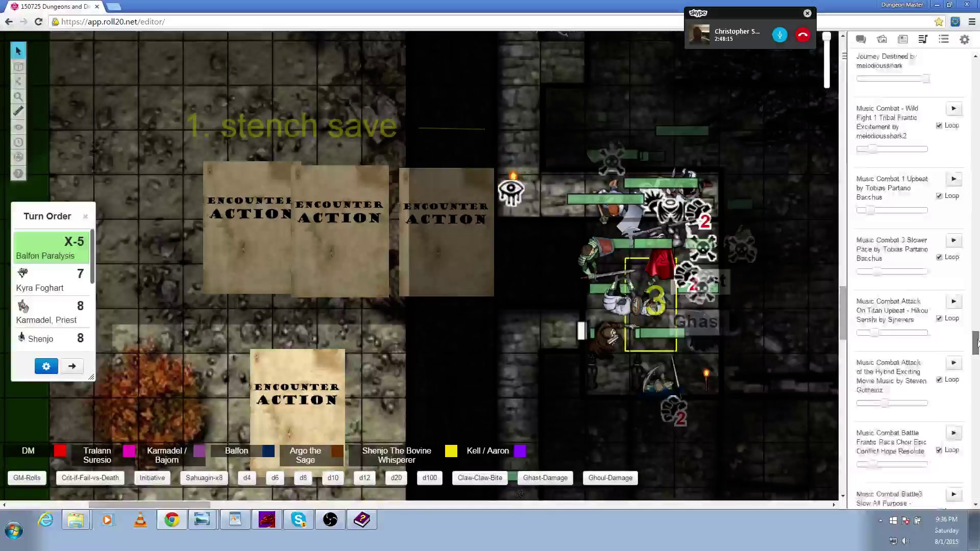
pyautogui.scroll(-1, 975, 344)
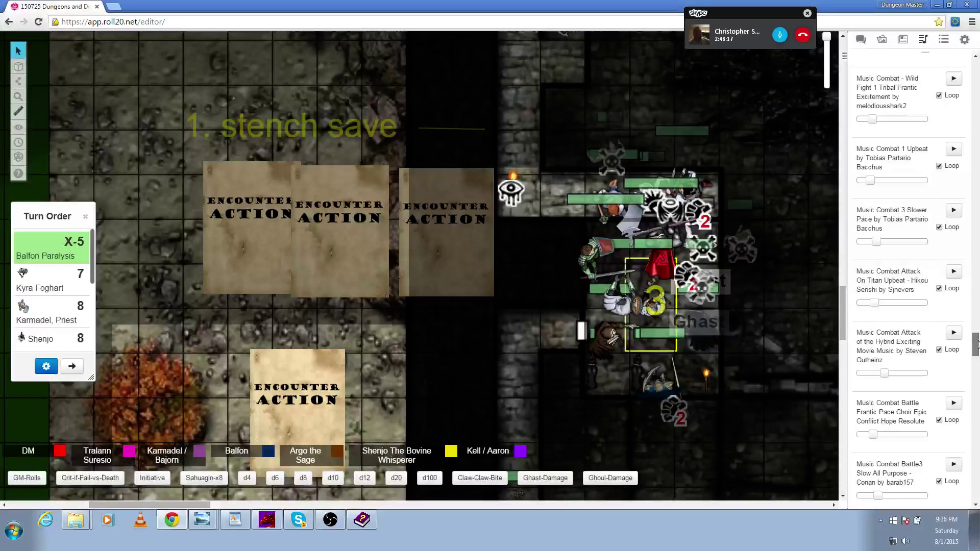
pyautogui.moveTo(975, 344); pyautogui.dragTo(975, 362)
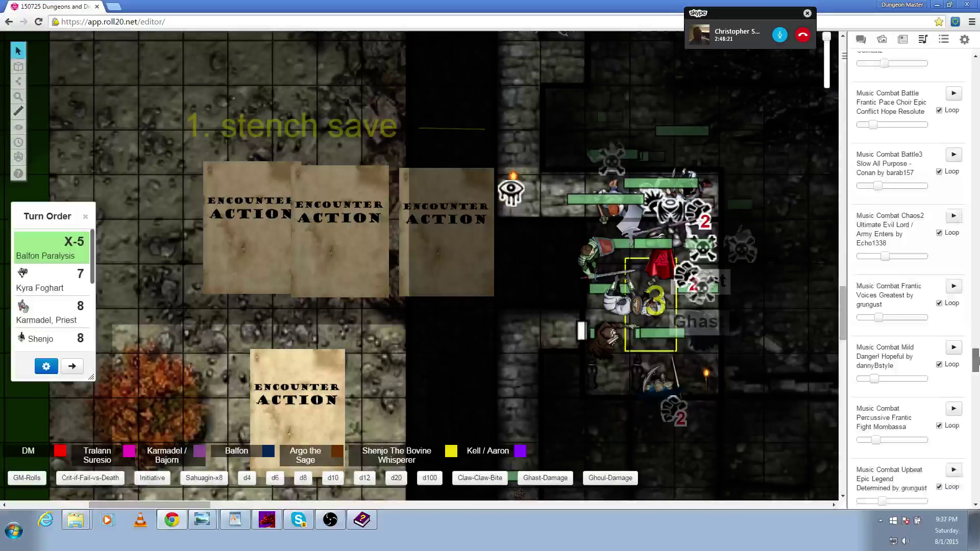
pyautogui.scroll(-1, 958, 310)
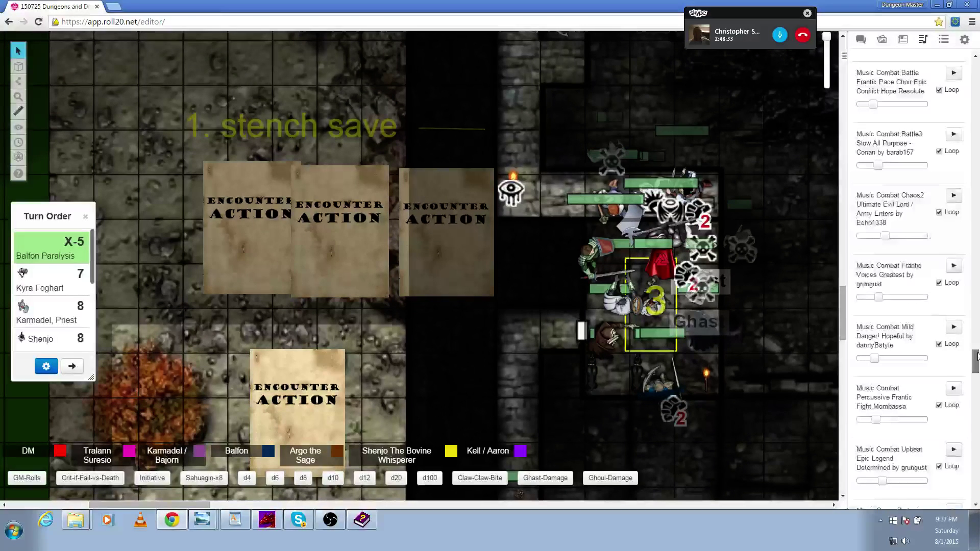
pyautogui.moveTo(975, 355); pyautogui.dragTo(975, 372)
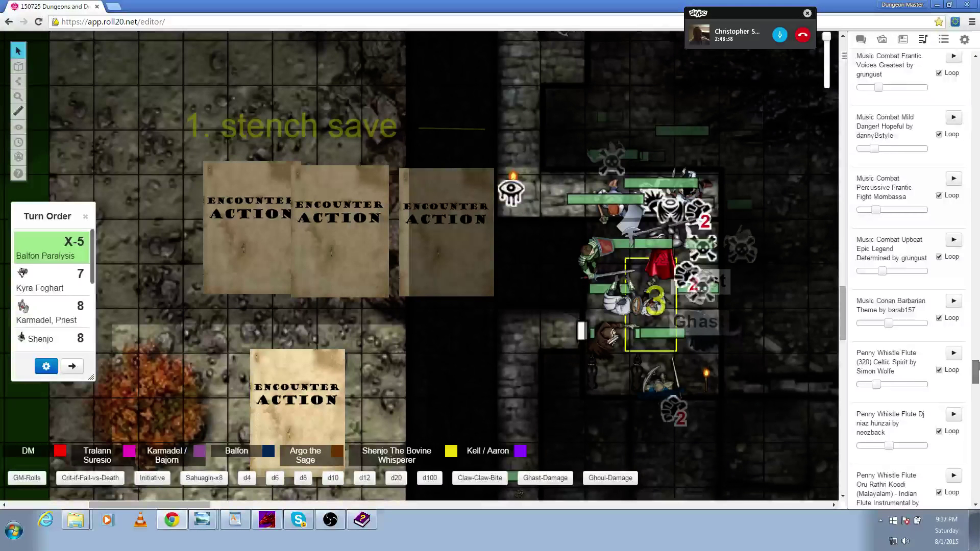
pyautogui.scroll(1, 888, 357)
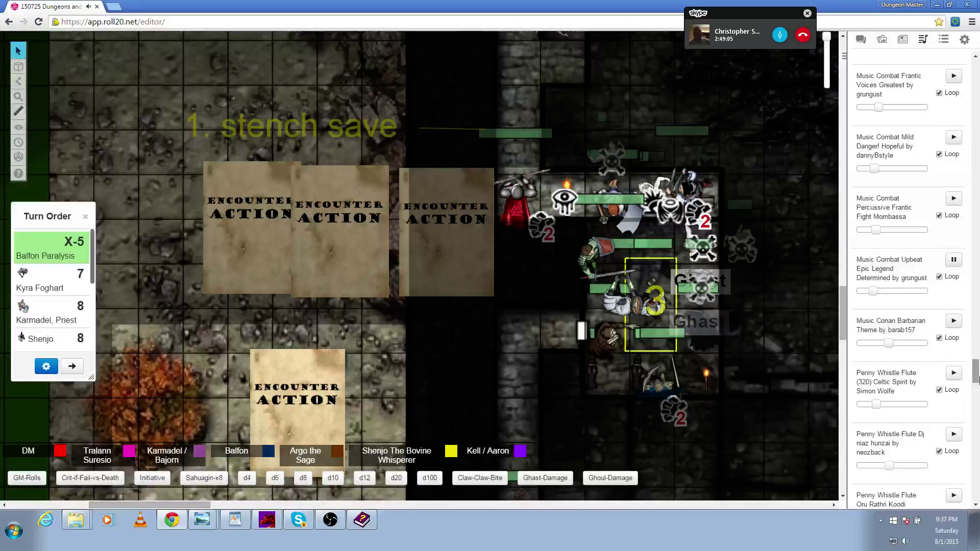
pyautogui.moveTo(976, 379); pyautogui.dragTo(976, 372)
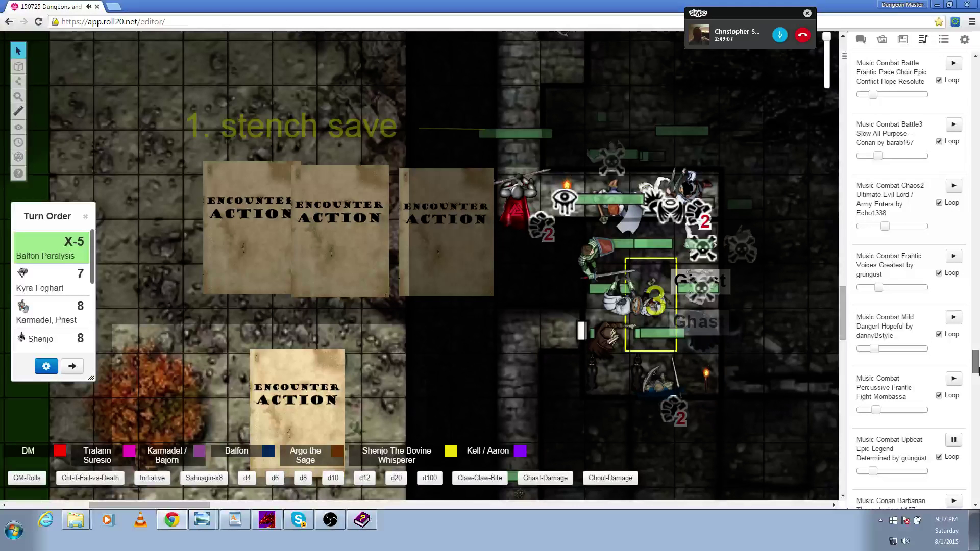
pyautogui.moveTo(952, 443)
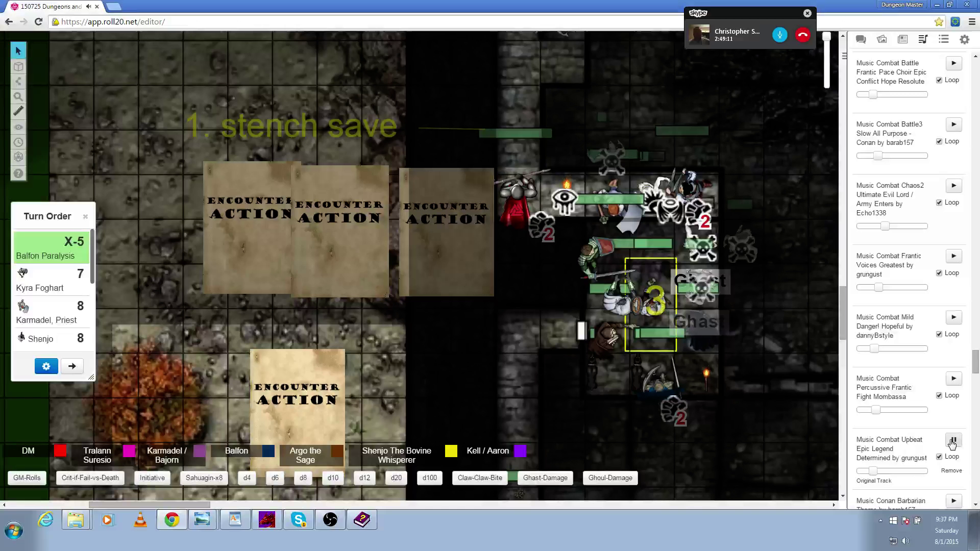
pyautogui.click(952, 442)
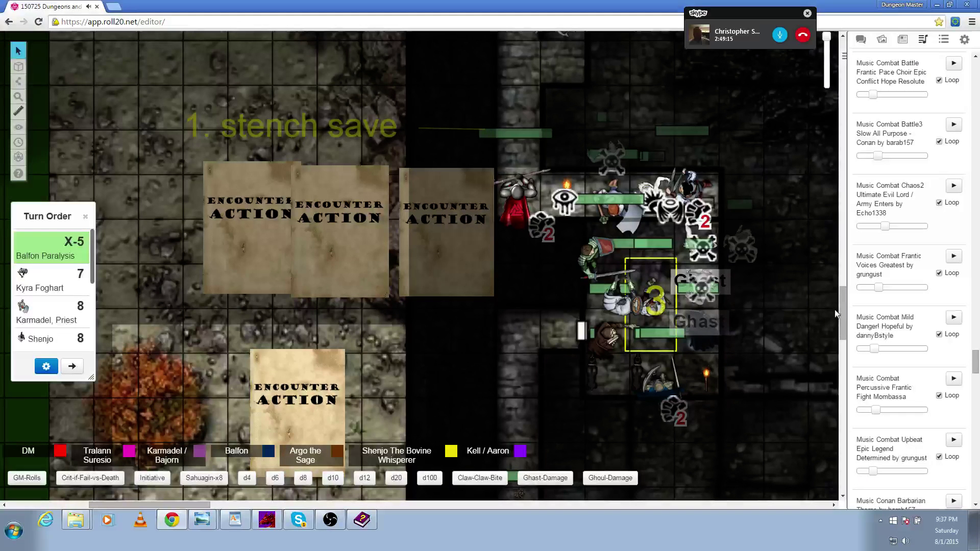
pyautogui.moveTo(837, 314); pyautogui.dragTo(842, 299)
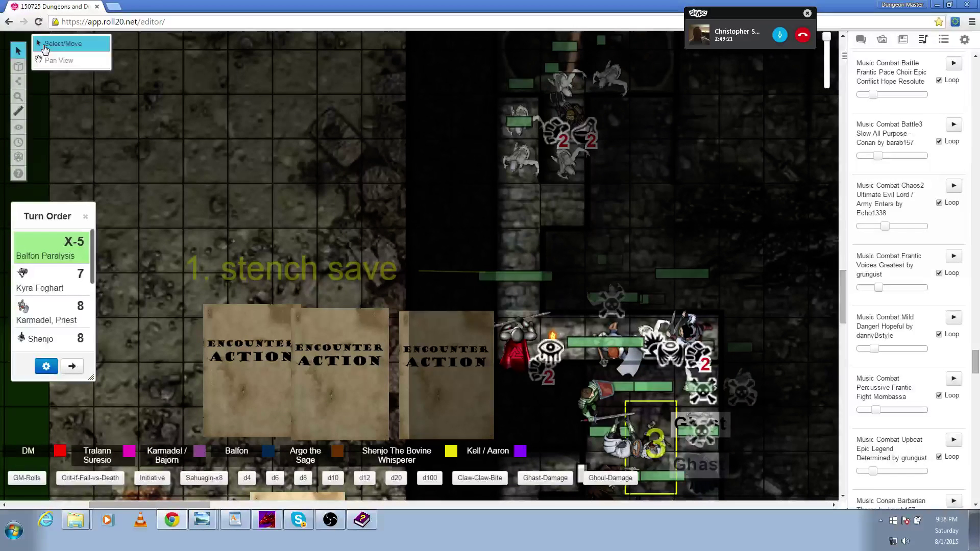
pyautogui.moveTo(19, 126)
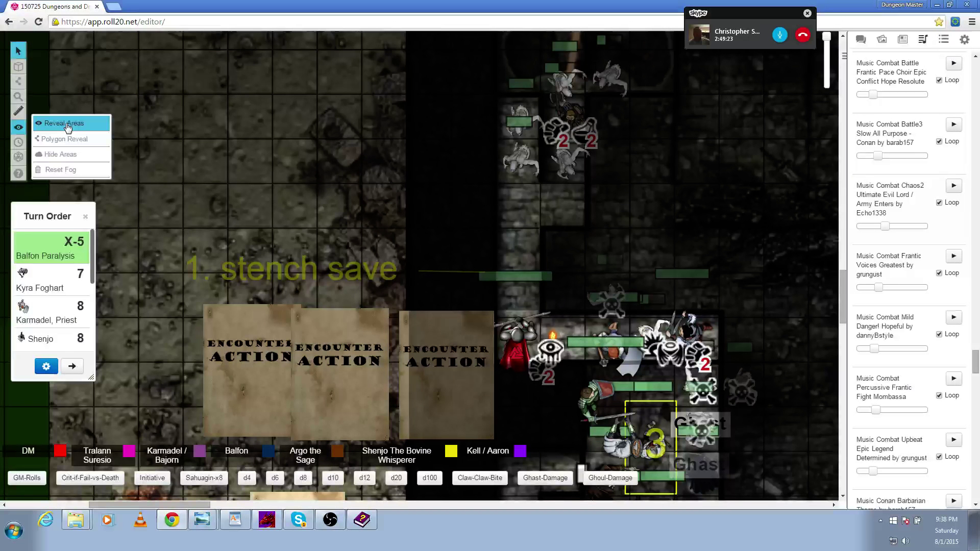
# Use Fog of War Reveal Areas to mark the corridor north of the party.
pyautogui.click(68, 128)
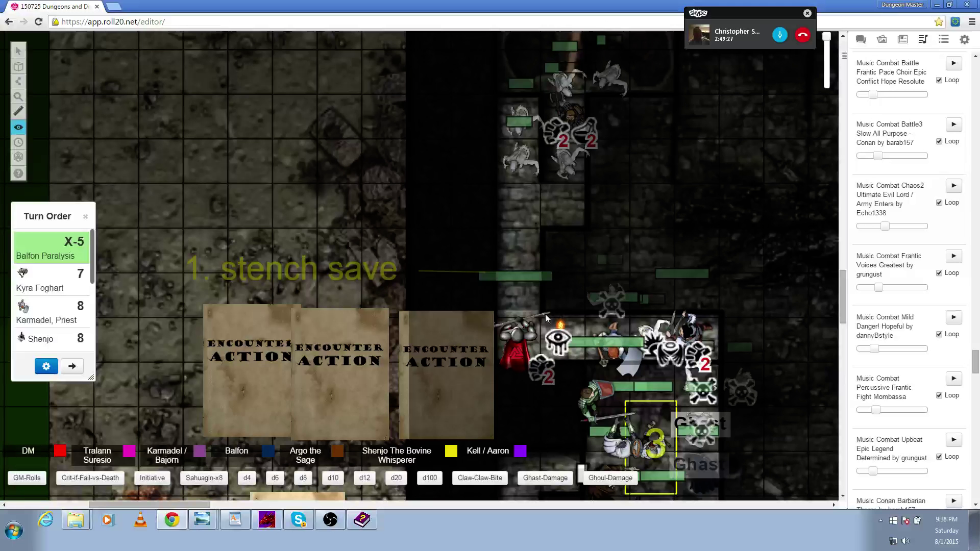
pyautogui.moveTo(546, 316)
pyautogui.mouseDown()
pyautogui.moveTo(506, 249)
pyautogui.moveTo(497, 182)
pyautogui.mouseUp()
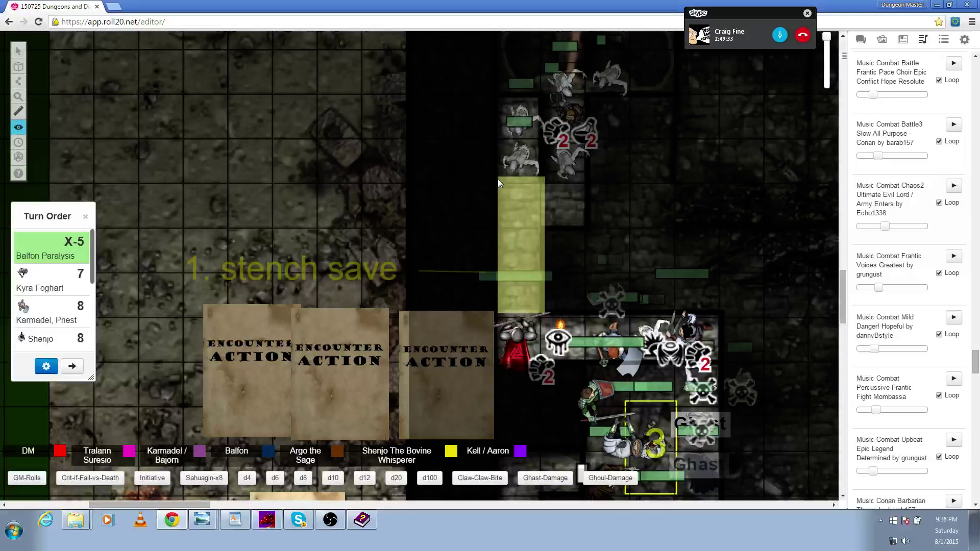
pyautogui.moveTo(497, 181); pyautogui.dragTo(497, 93)
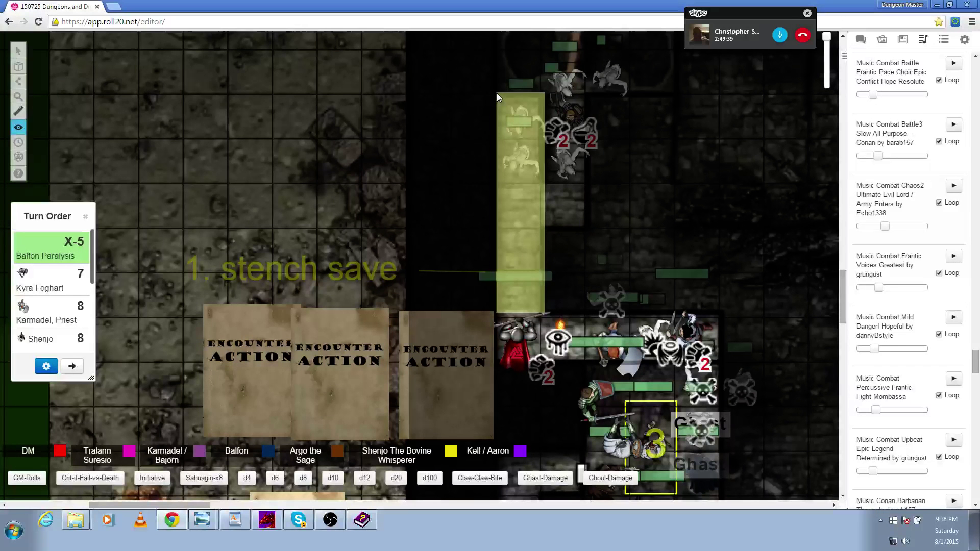
pyautogui.moveTo(497, 93); pyautogui.dragTo(497, 92)
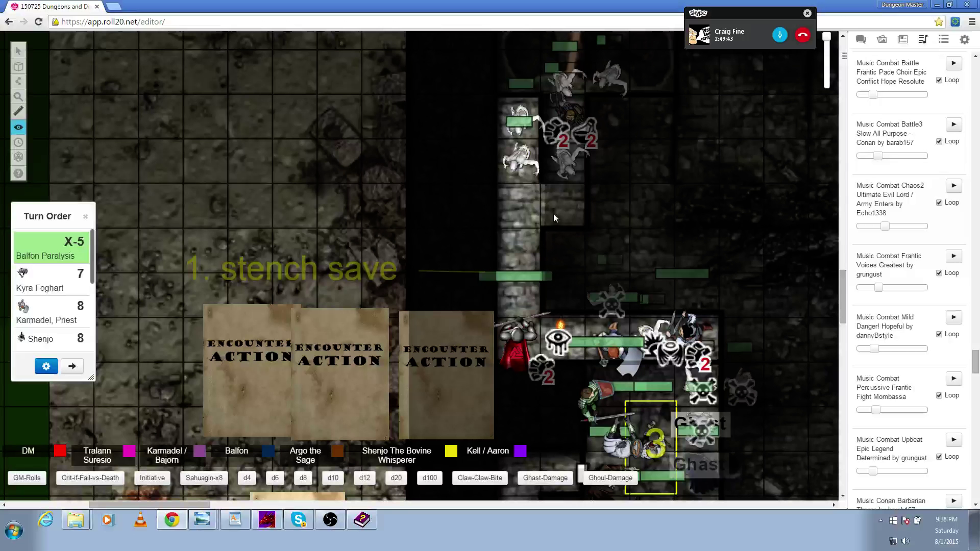